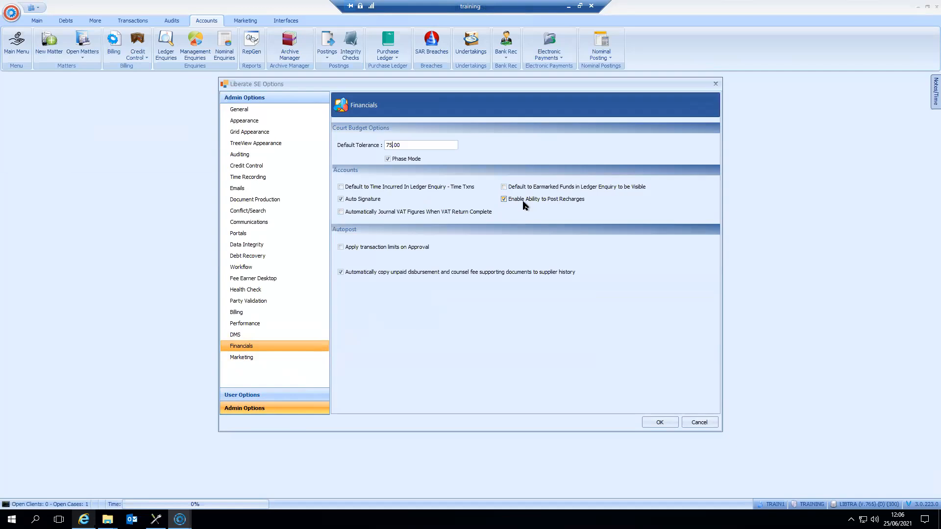
Accept the Financials options and open a Disbursement posting for the client's matter using its client/matter number
click(659, 423)
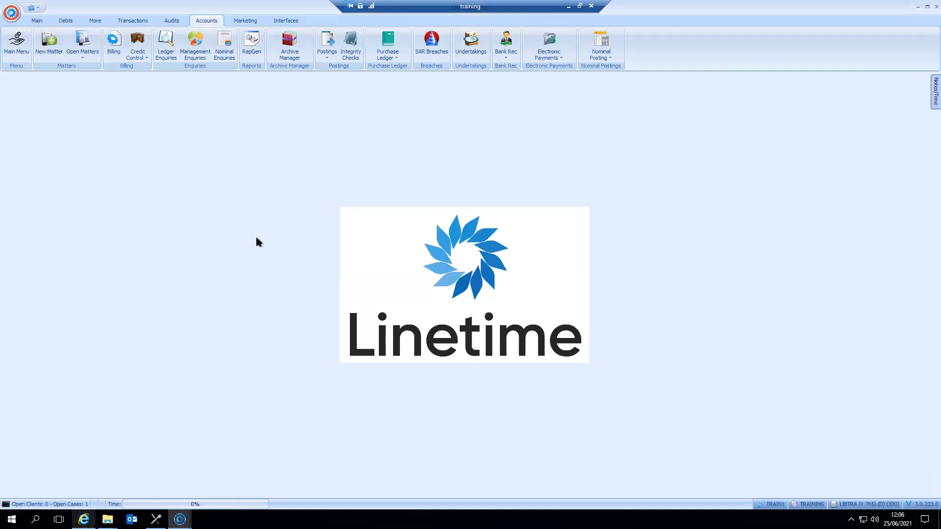
click(326, 58)
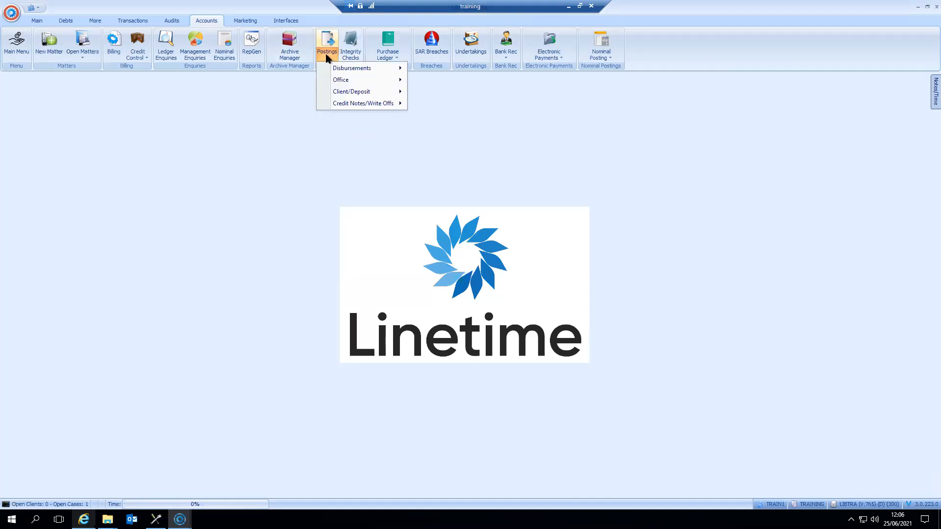
mouse_move(334, 71)
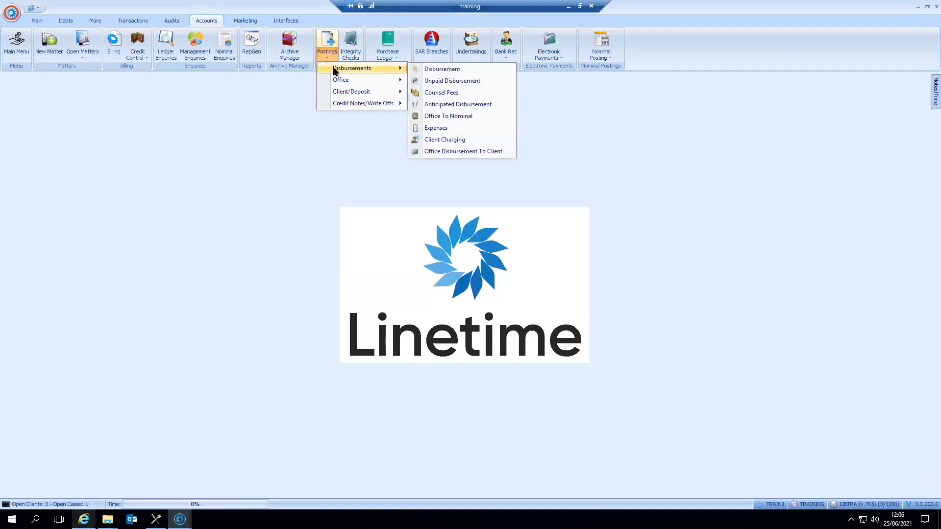
click(433, 69)
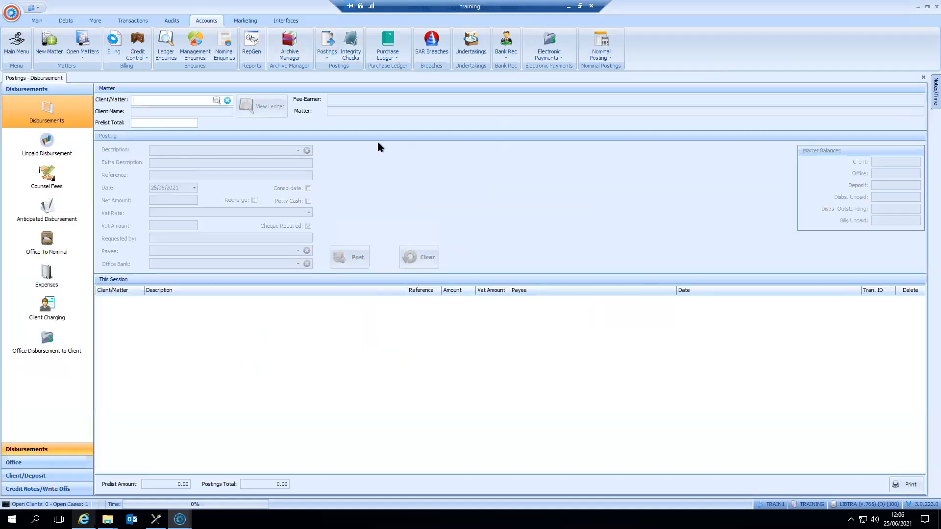
text(AAR1/1)
key(Return)
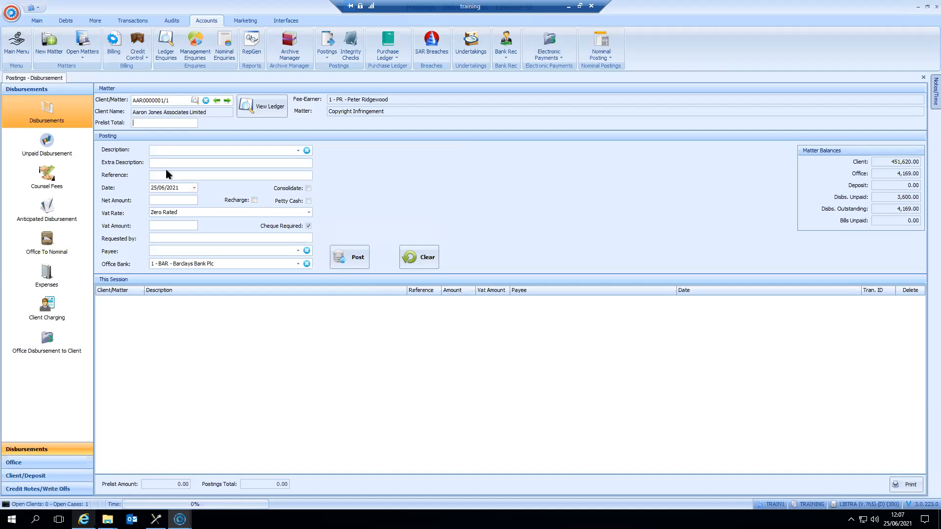
Look at the Recharge option on the Unpaid Disbursement and Office To Nominal posting forms, and close the postings screen
click(49, 156)
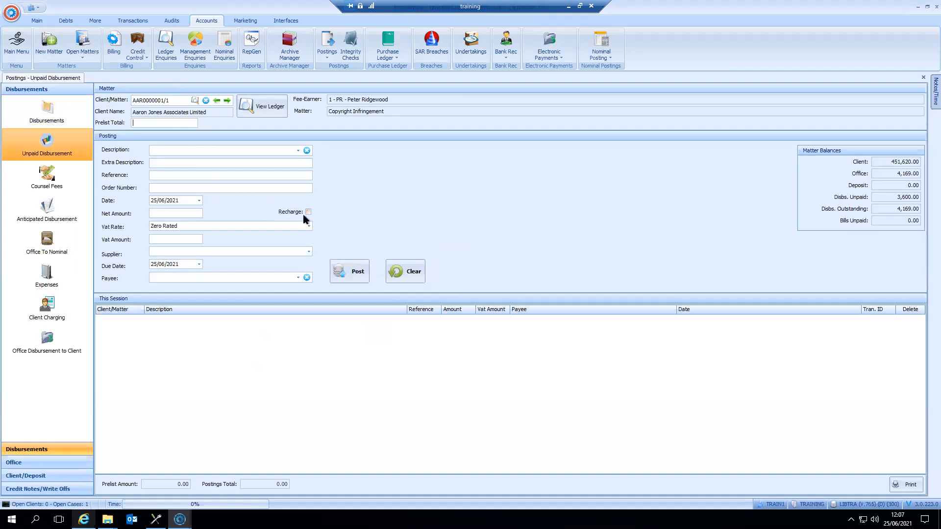
click(57, 248)
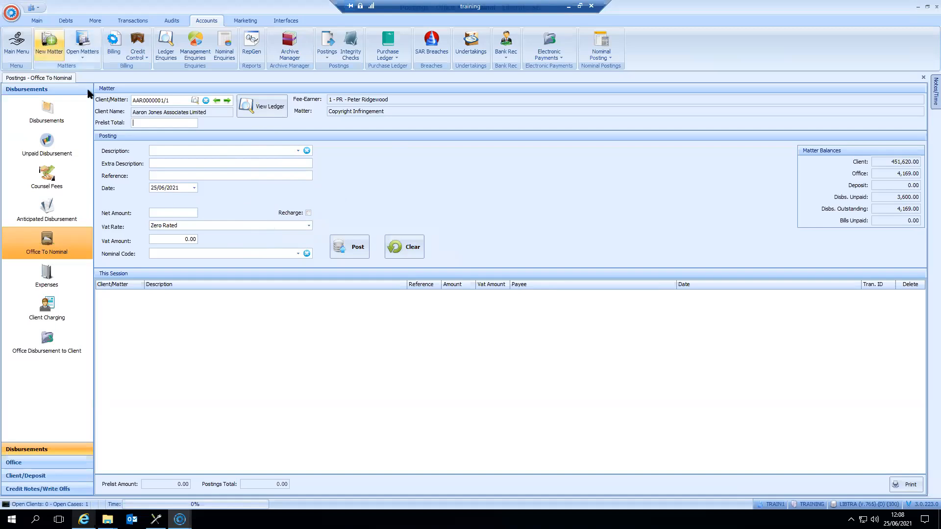
click(923, 78)
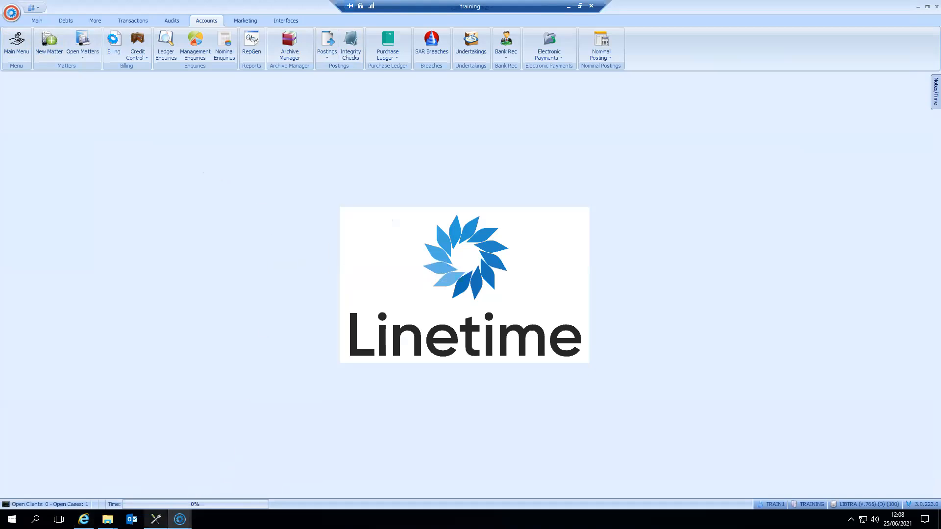
Switch to the Liberate administration window and show the Transaction Types record LRSE for Land Registry searches
mouse_move(156, 520)
click(157, 466)
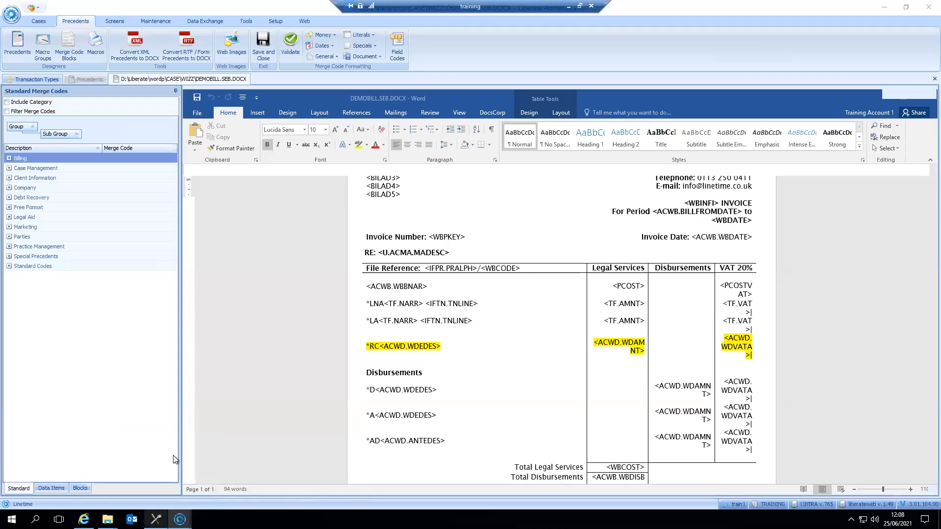
click(43, 80)
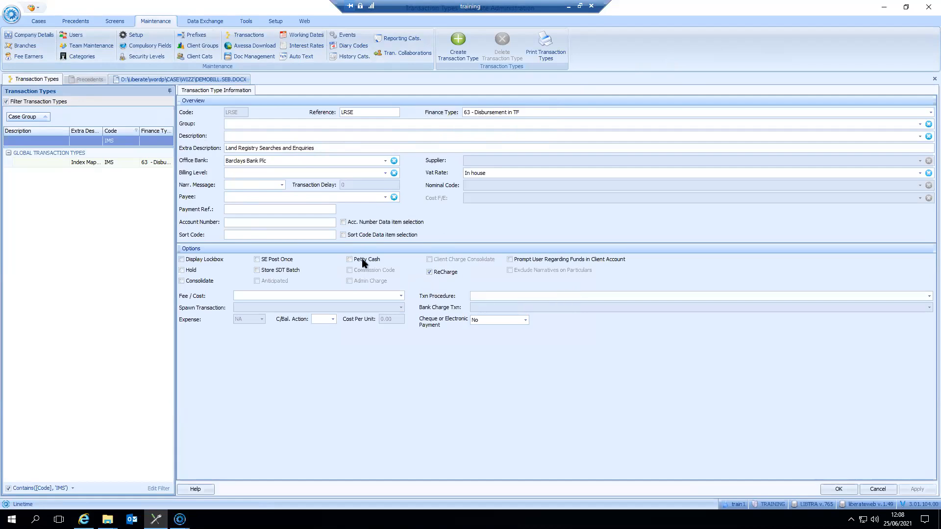
Set the LRSE transaction type's finance type to 67 - Unpaid Disb in TF
mouse_move(300, 148)
click(479, 113)
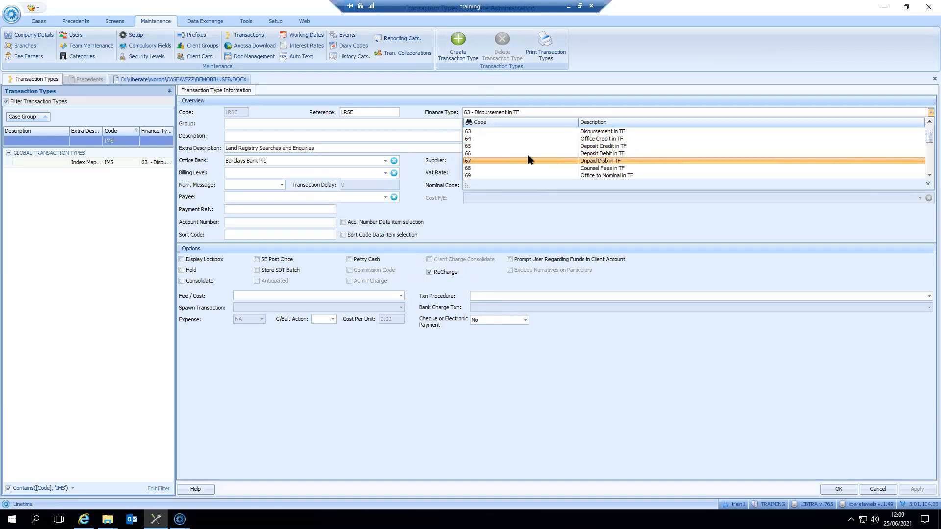
click(498, 160)
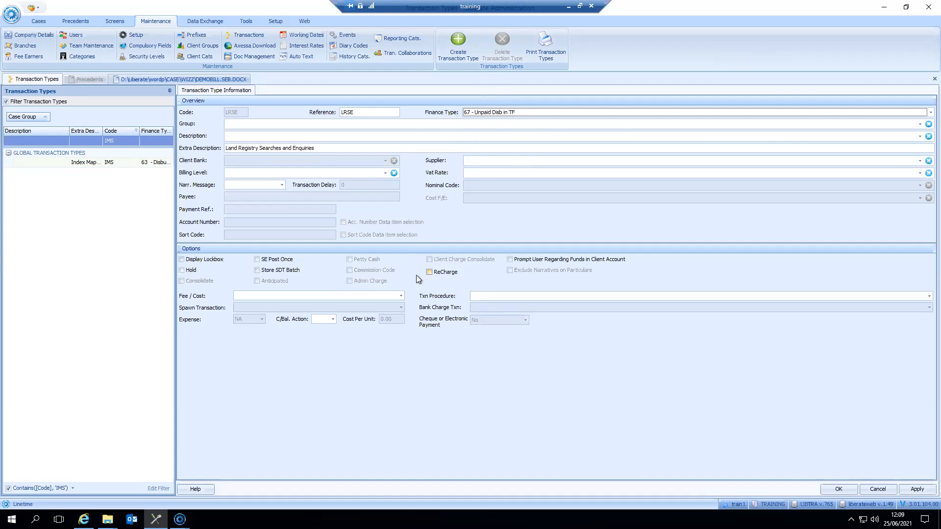
Set the LRSE finance type to 69 - Office to Nominal in TF and enable ReCharge
click(480, 113)
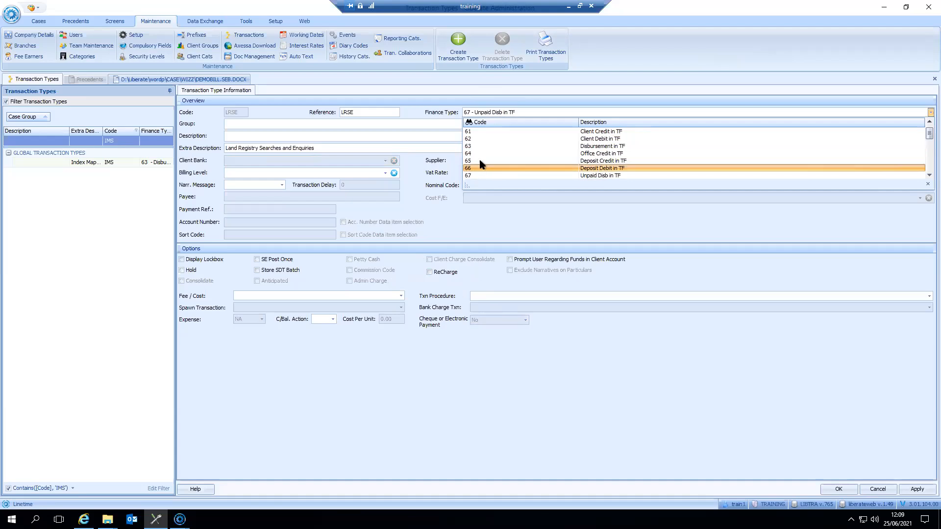
scroll(488, 161, down, 1)
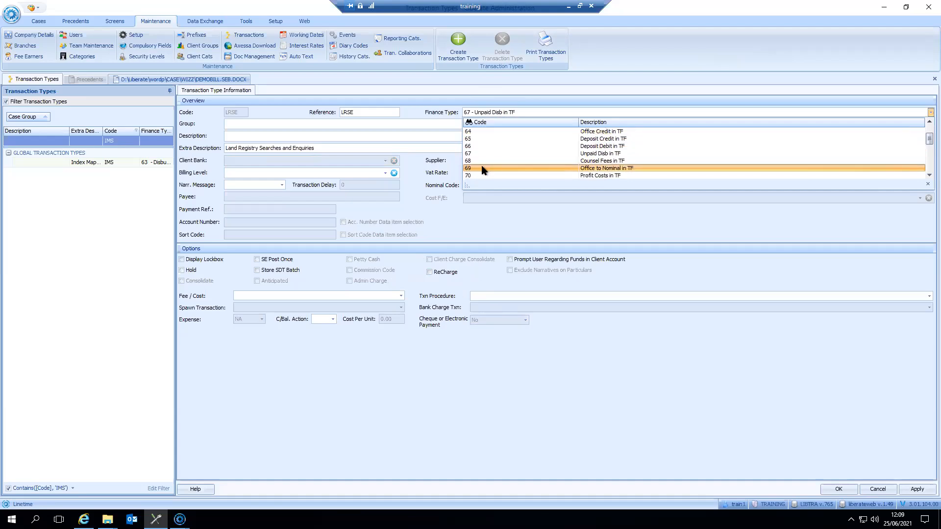
click(484, 169)
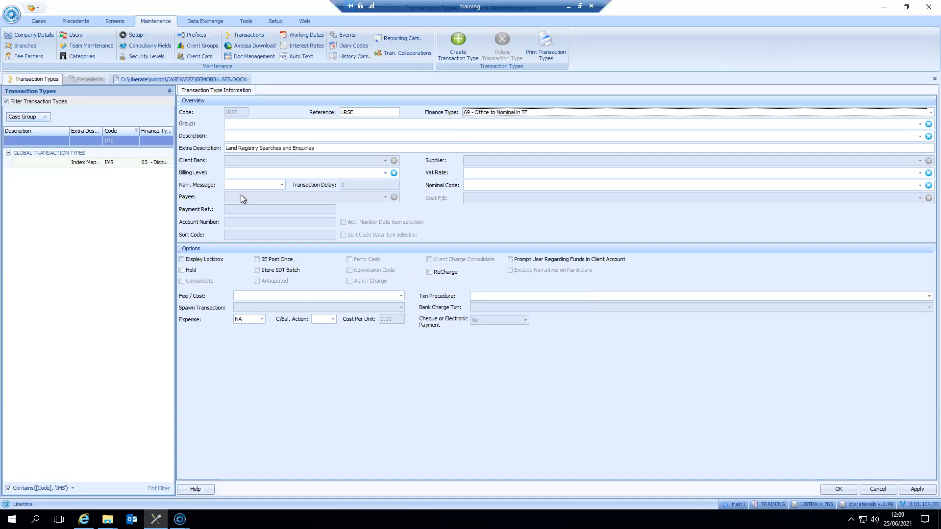
click(429, 273)
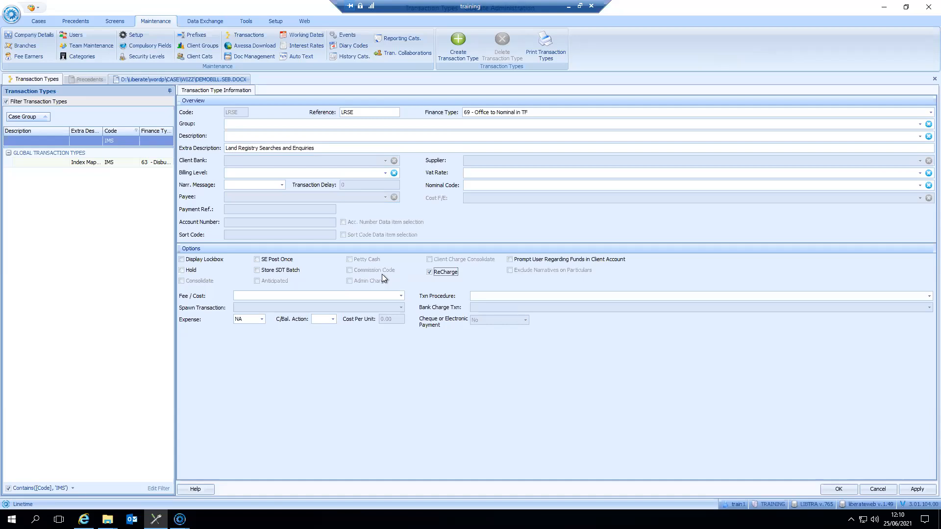
Review the legal services lines in the DEMOBILL.SEB.DOCX bill template, selecting the *LNA prefix
click(143, 82)
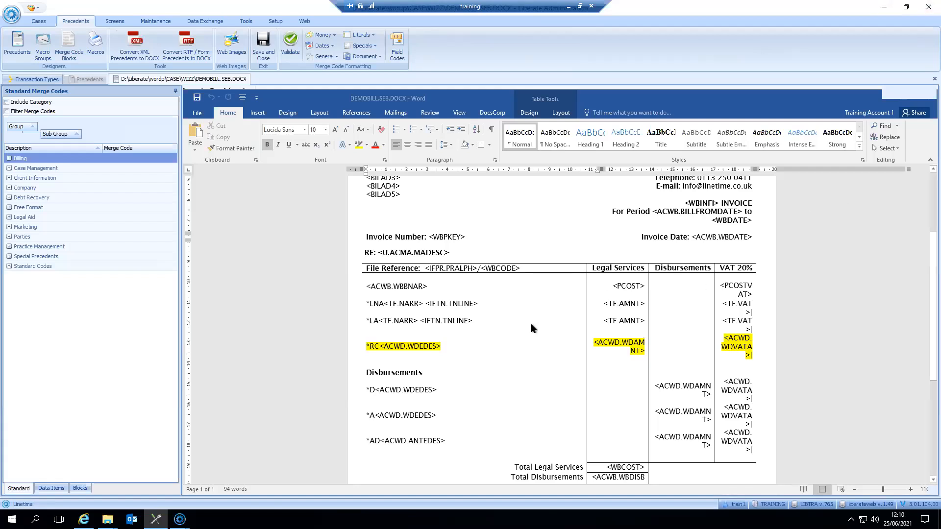
scroll(534, 319, down, 1)
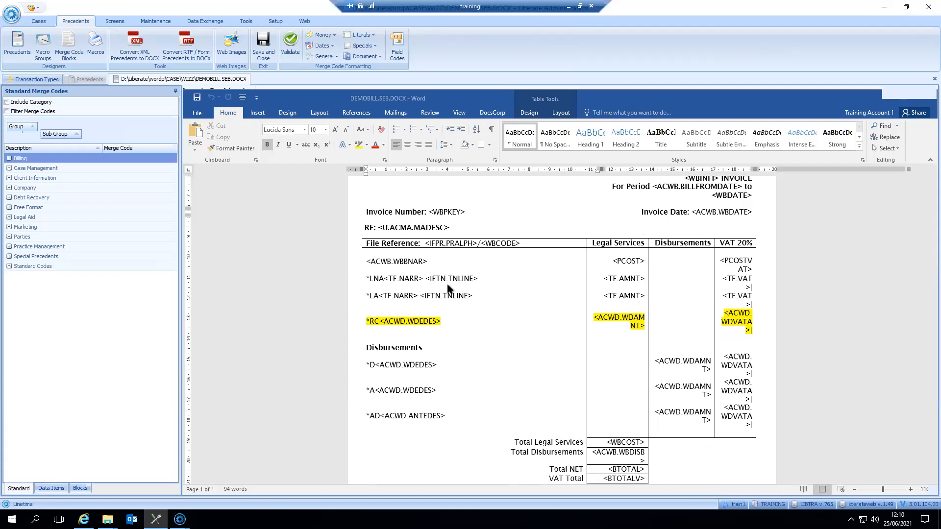
scroll(583, 363, down, 1)
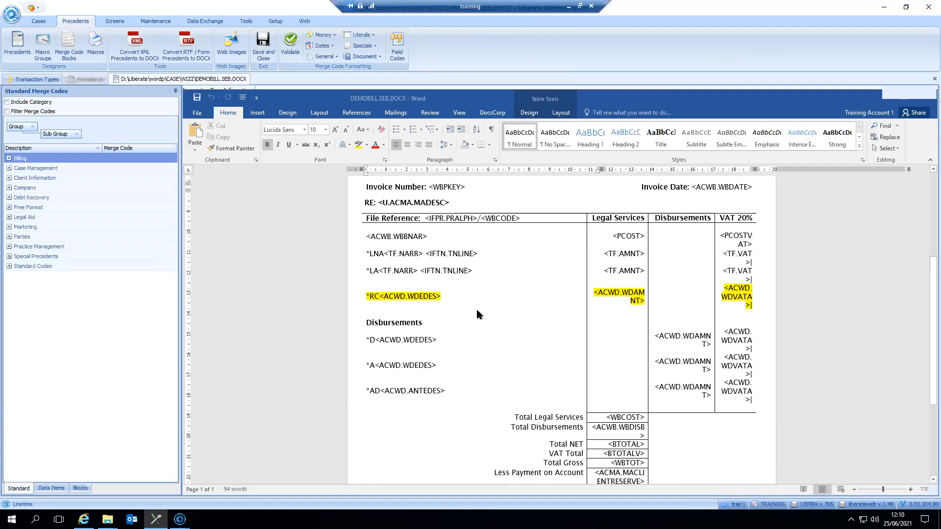
scroll(478, 322, down, 1)
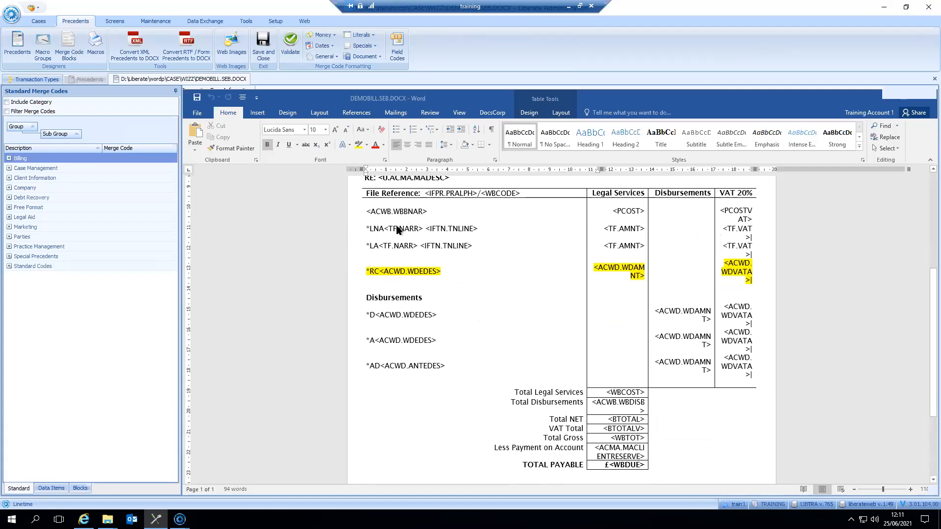
click(383, 230)
drag(384, 229, 365, 229)
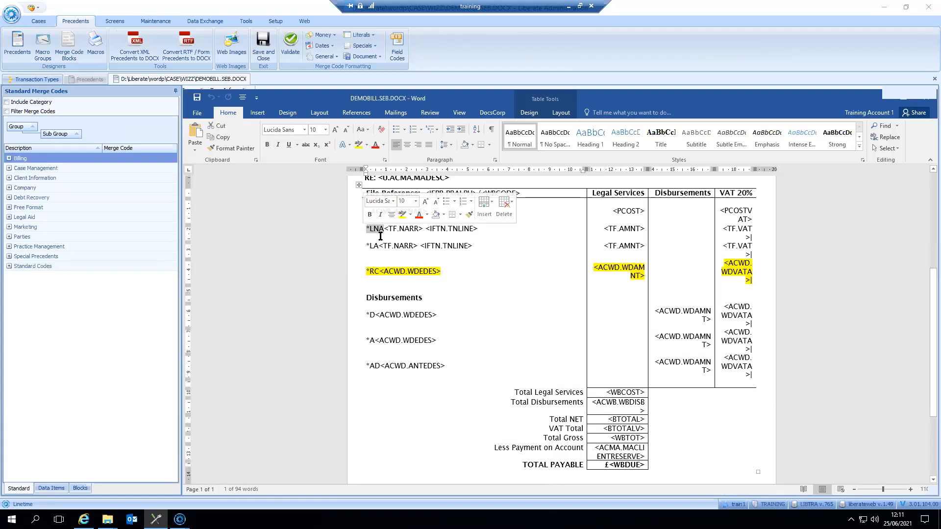
click(383, 232)
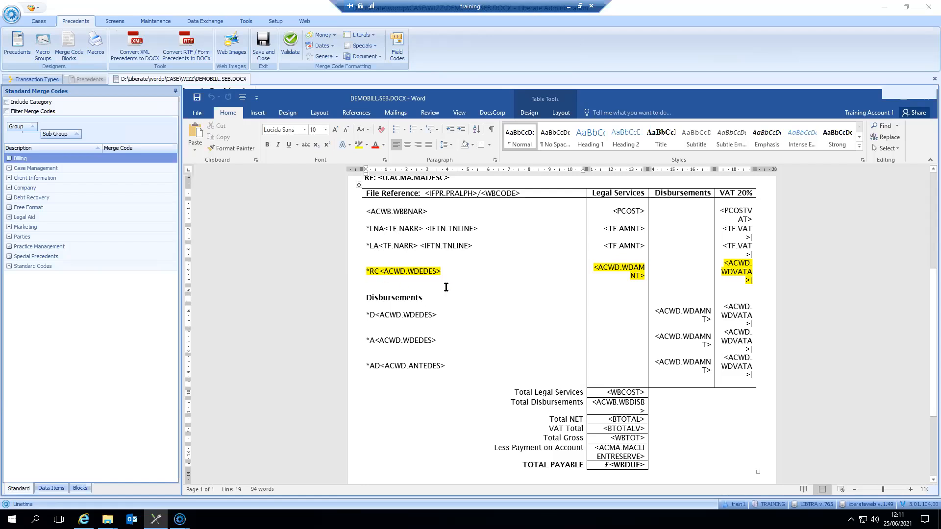
Examine the highlighted recharge line in the bill template, selecting its *RC prefix
scroll(399, 259, down, 3)
scroll(401, 253, up, 1)
scroll(402, 252, up, 1)
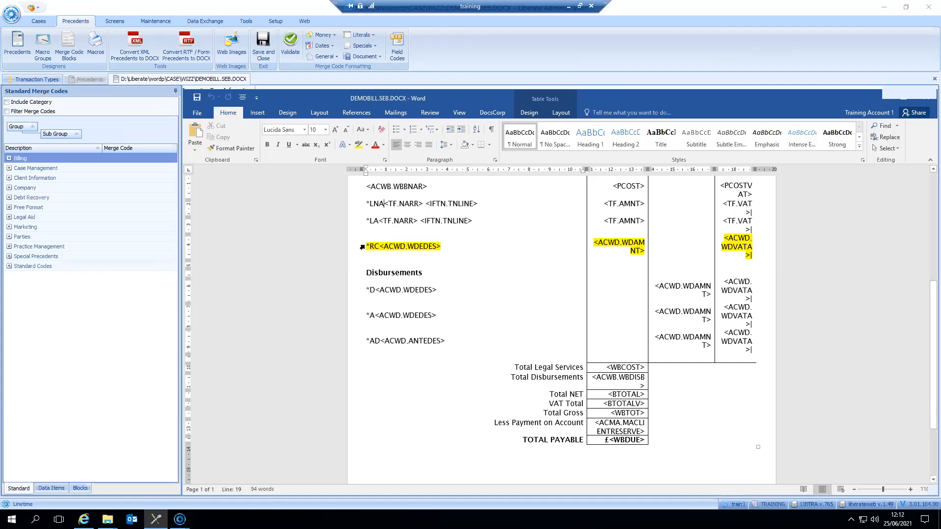
drag(366, 246, 381, 251)
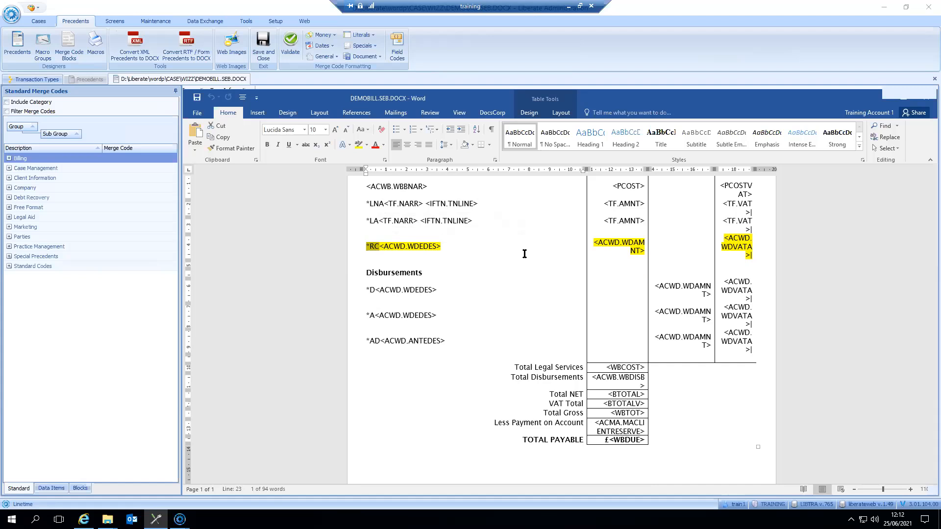
click(376, 246)
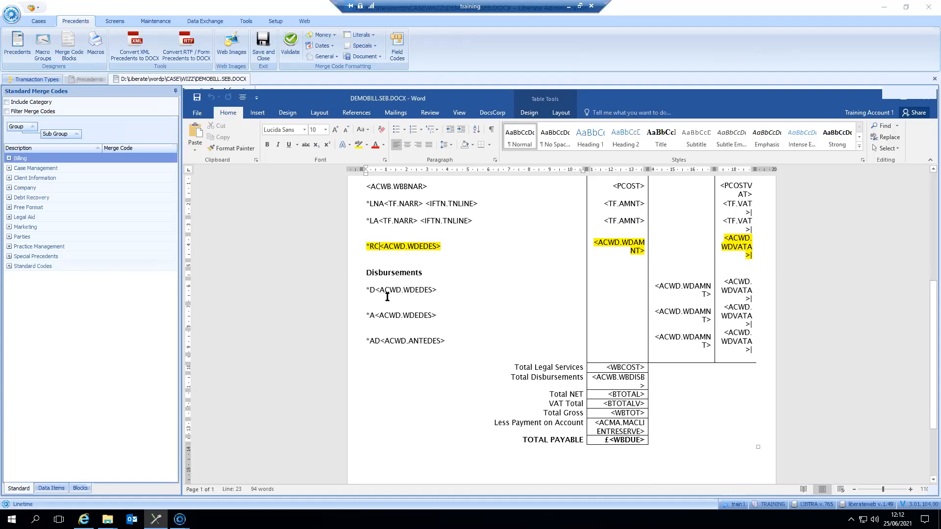
Inspect the *D and *A rows under Disbursements in the bill template by selecting them across all columns
drag(379, 293, 719, 309)
click(440, 293)
click(442, 315)
mouse_move(356, 325)
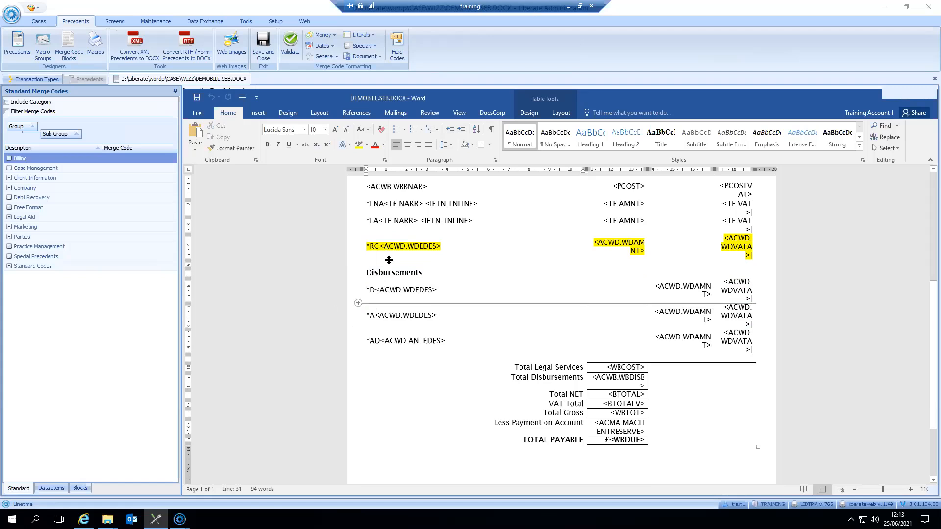
drag(367, 290, 740, 314)
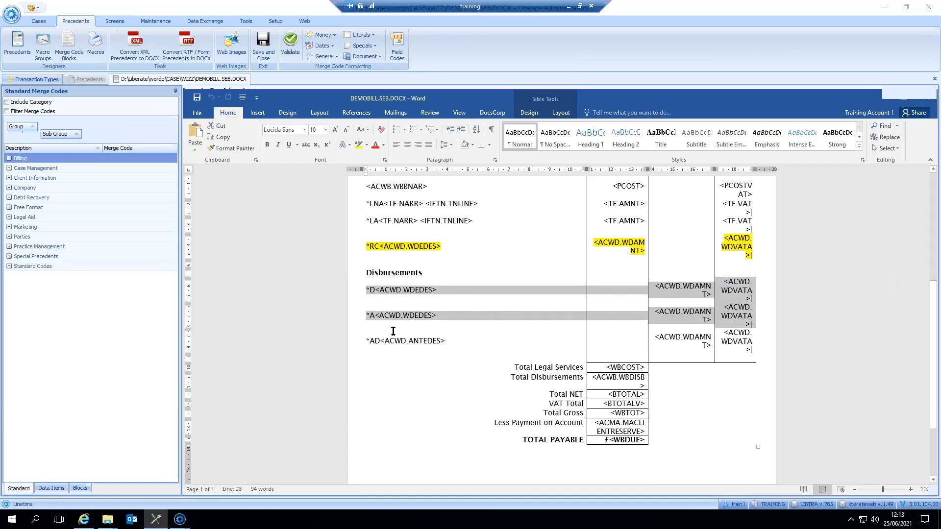
click(426, 270)
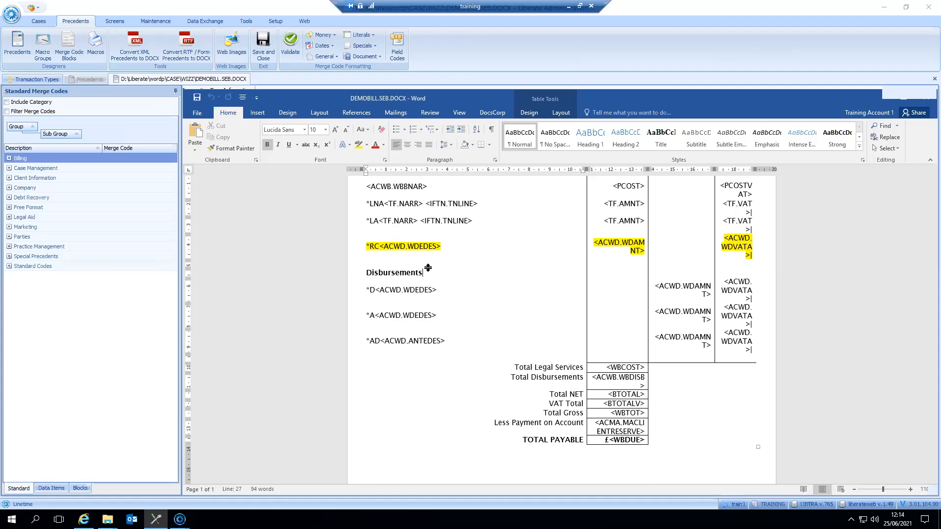
Compare the full *RC recharge row with the *D and *A disbursement rows by selecting each in turn
drag(371, 246, 739, 248)
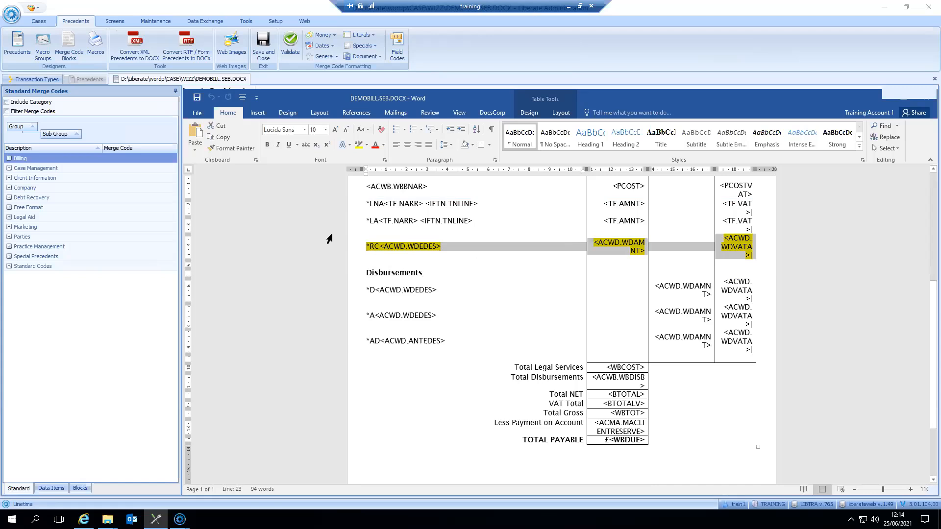
drag(368, 290, 733, 314)
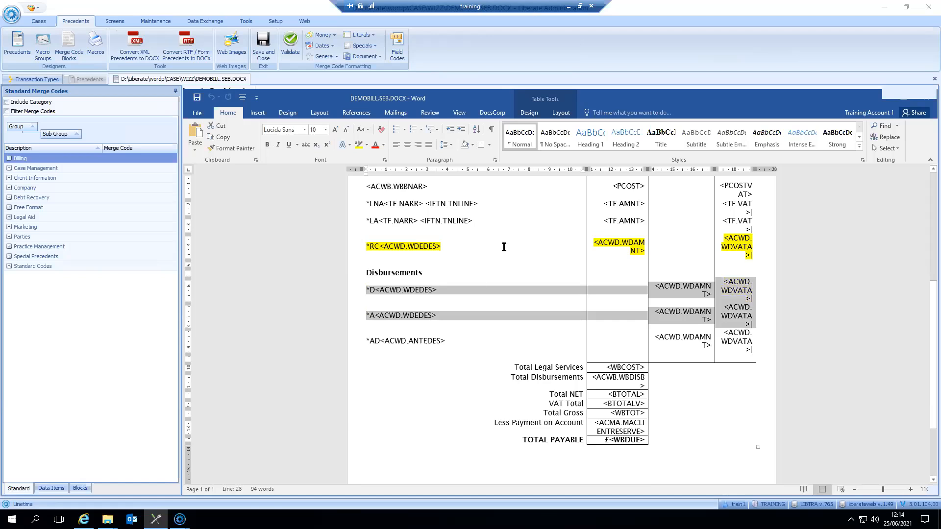
scroll(544, 243, up, 1)
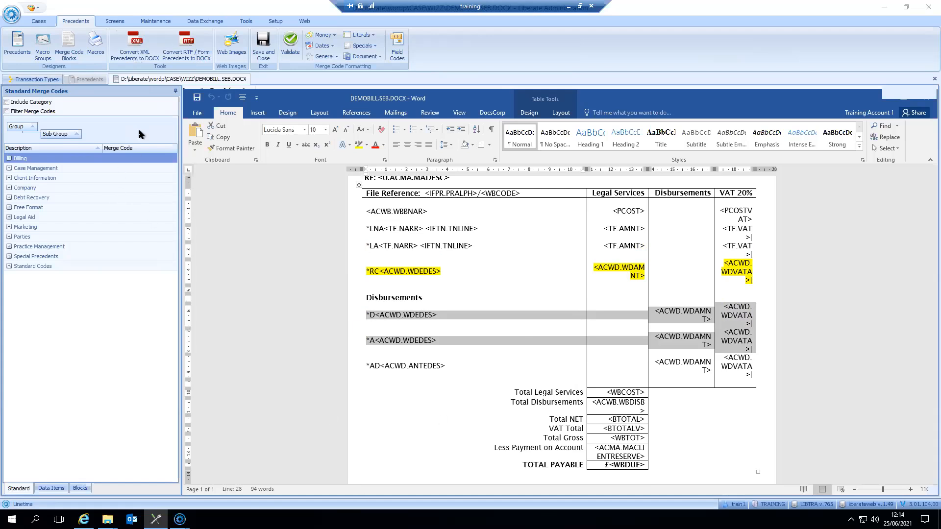
click(371, 271)
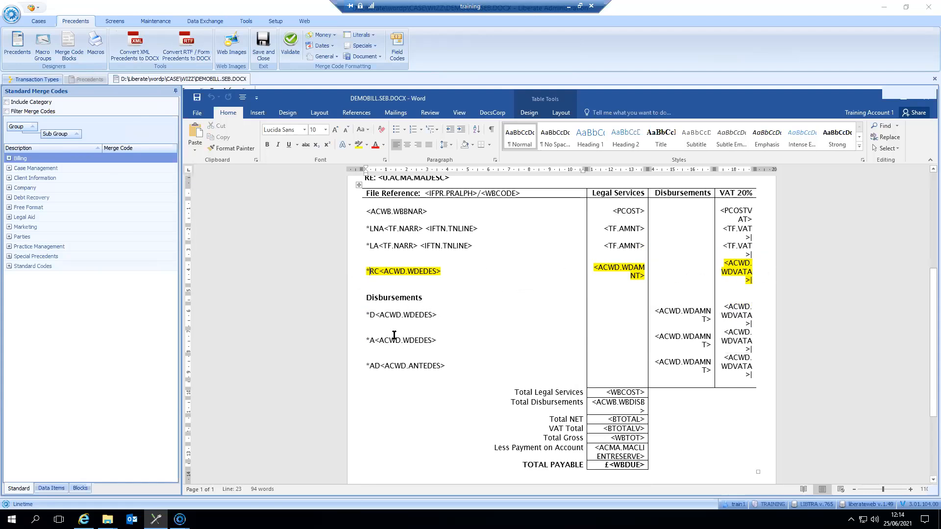
scroll(420, 306, up, 1)
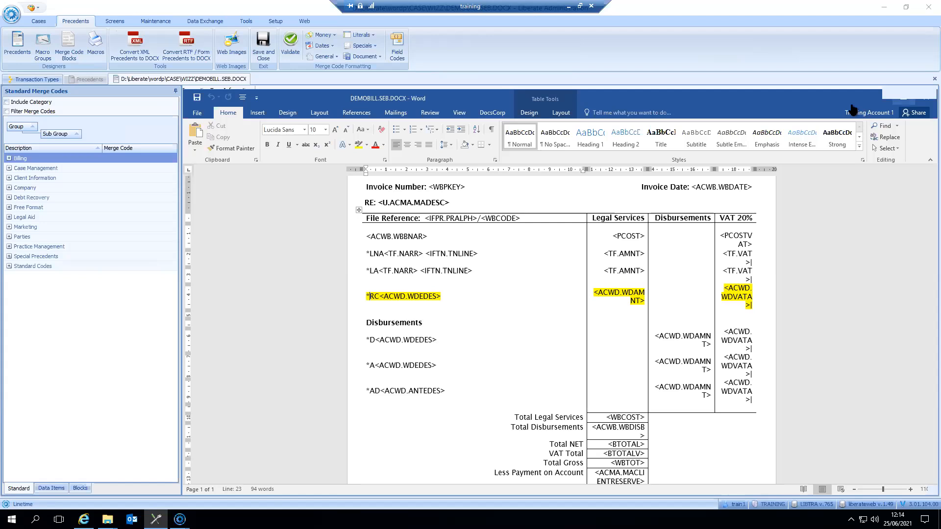
Close the bill template document and switch to the matter's Billing Wizard in Case Direct
click(922, 77)
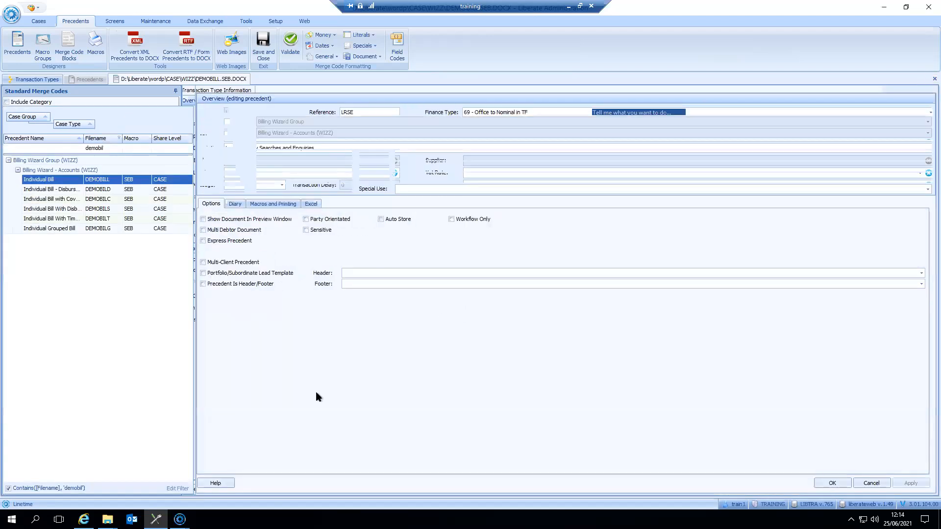
mouse_move(180, 519)
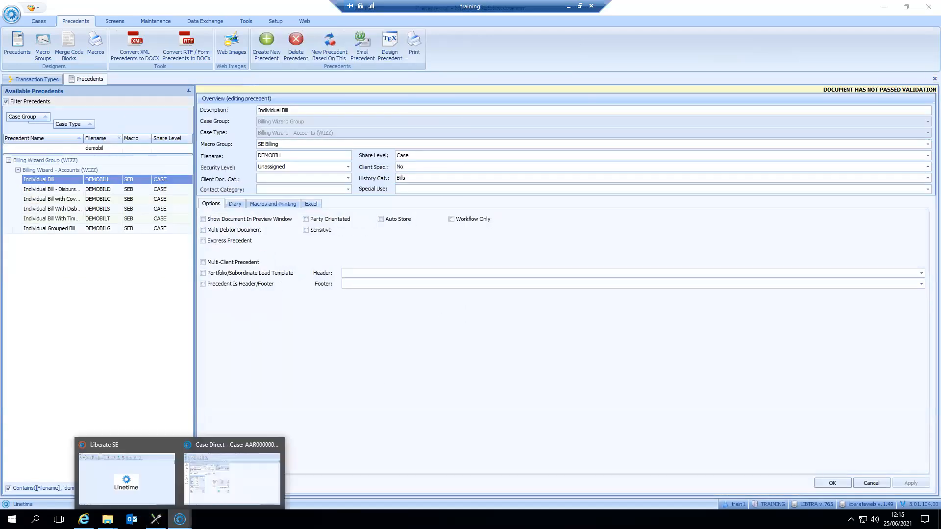
click(226, 476)
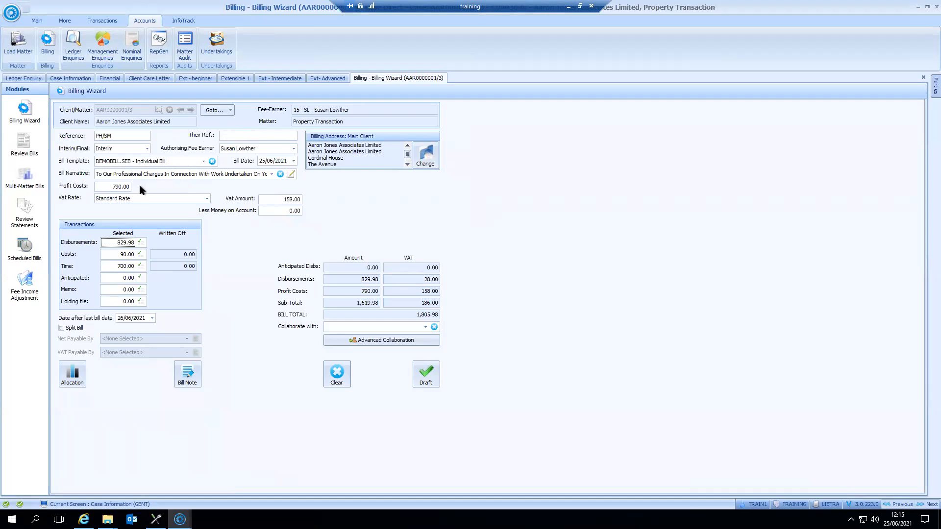
Open the matter's disbursement selection and inspect the Index Map Search, Land Registry Searches and Enquiries, and Mining Search Fee entries
click(141, 242)
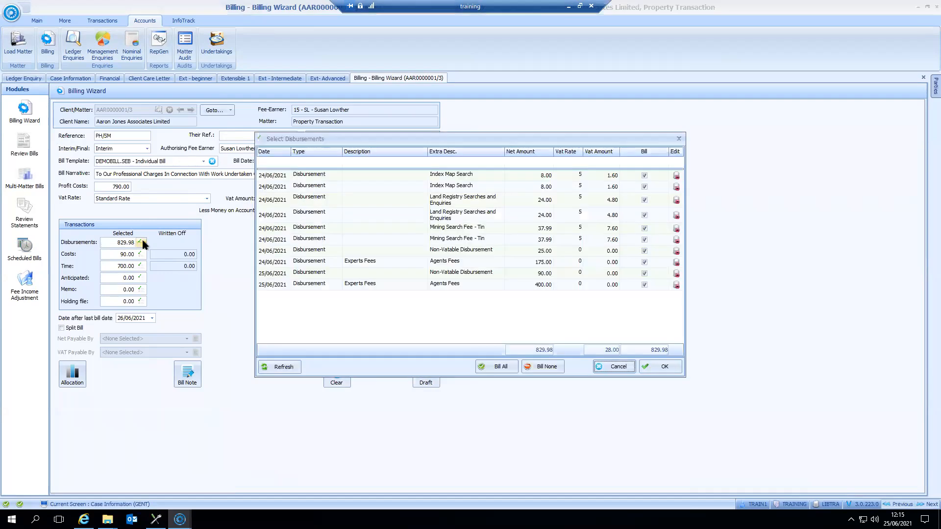
click(451, 178)
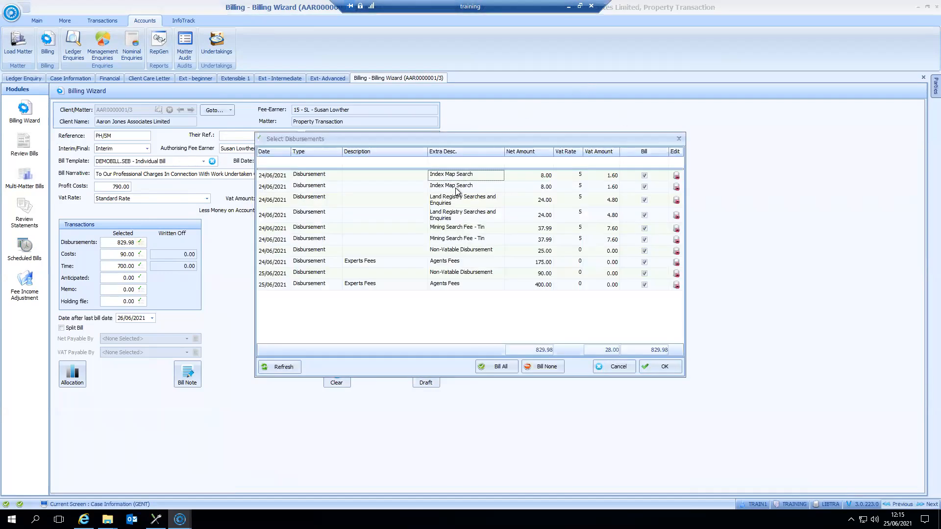
click(455, 188)
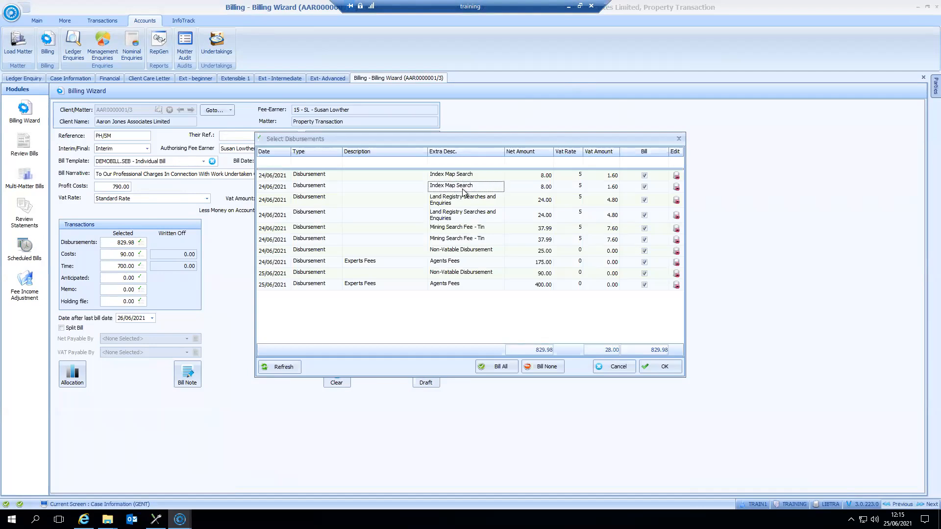
click(462, 201)
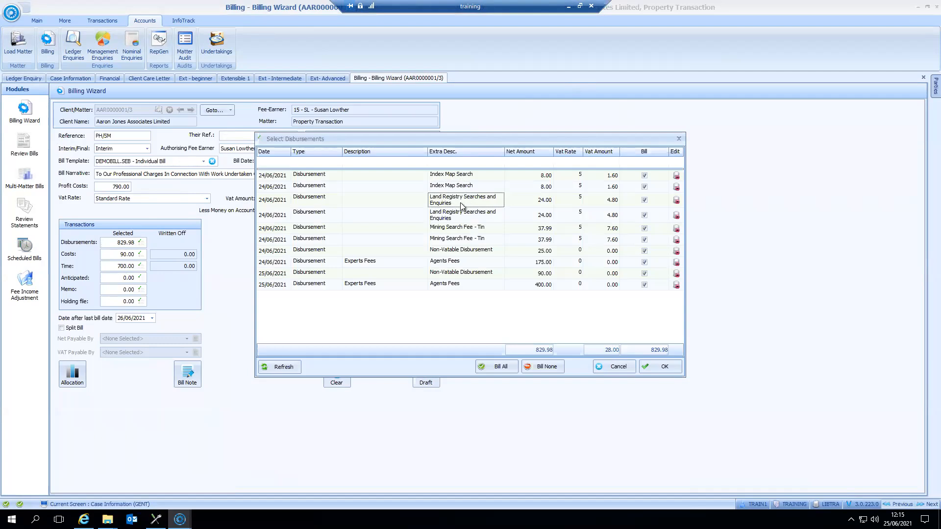
click(469, 215)
click(468, 229)
click(469, 239)
click(473, 230)
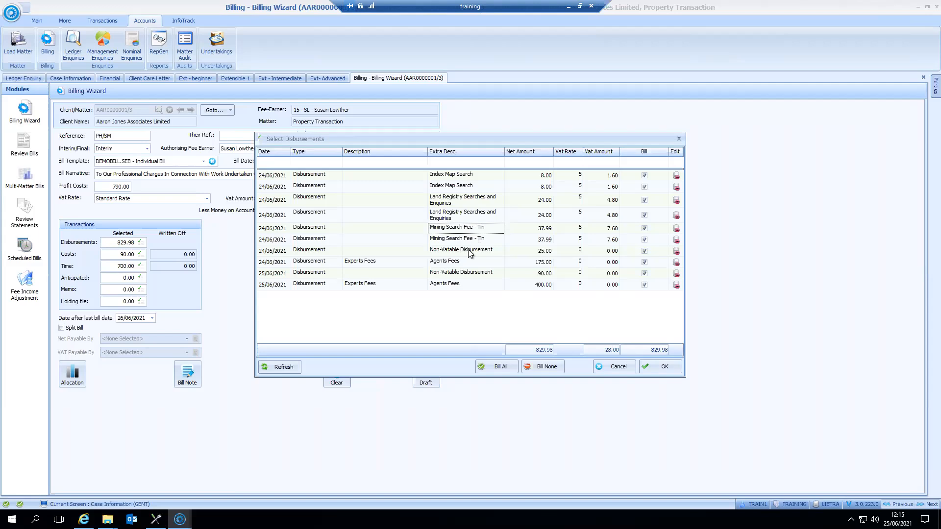
Inspect the Non-Vatable Disbursement and Agents Fees entries in the disbursement selection, leaving the billed items as they are
click(453, 251)
click(456, 263)
click(459, 271)
click(454, 287)
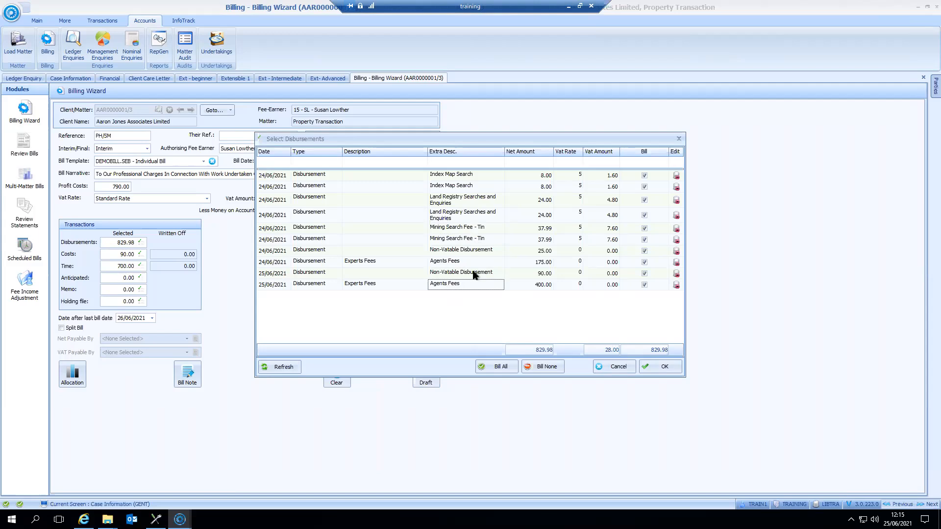
click(470, 251)
click(466, 275)
click(467, 282)
click(460, 262)
click(461, 252)
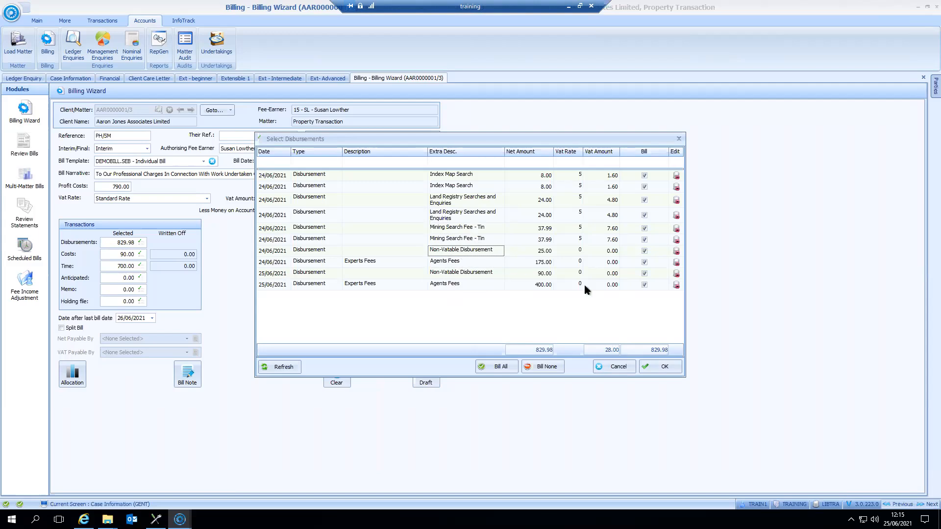
click(665, 368)
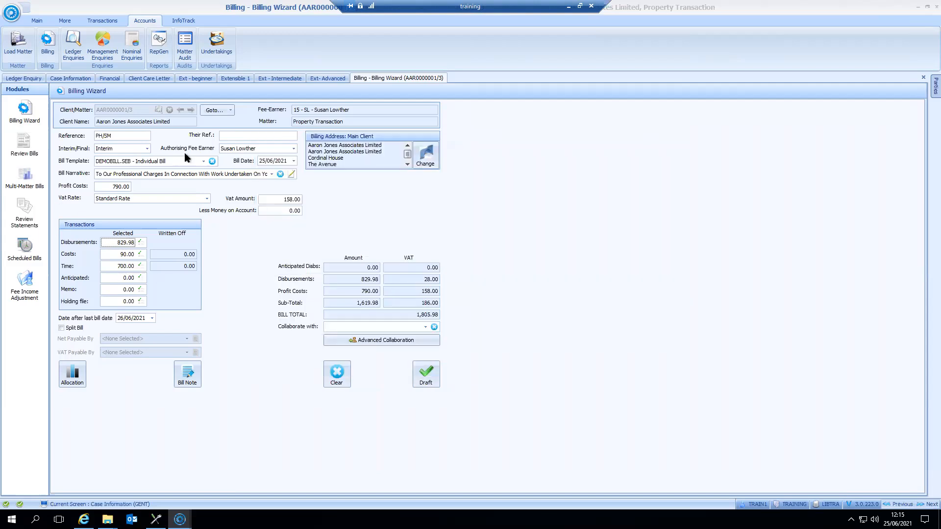
click(142, 242)
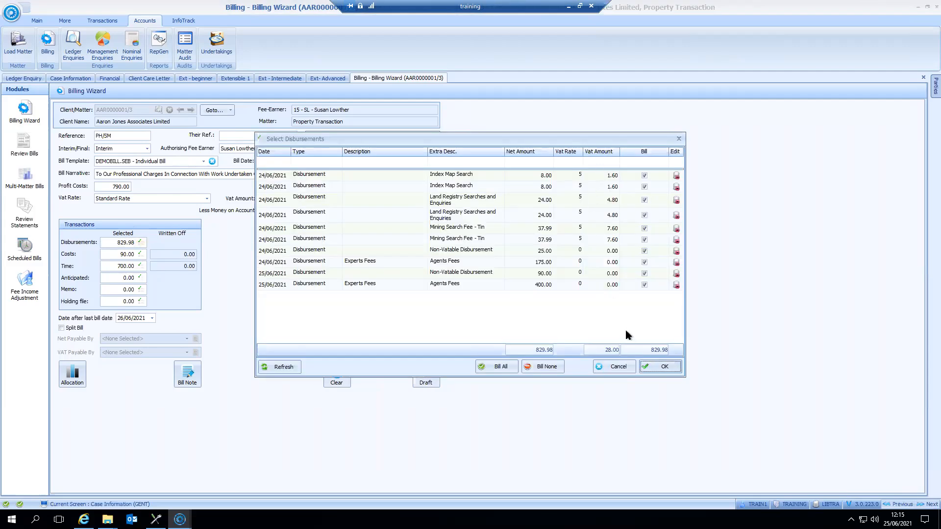
click(616, 367)
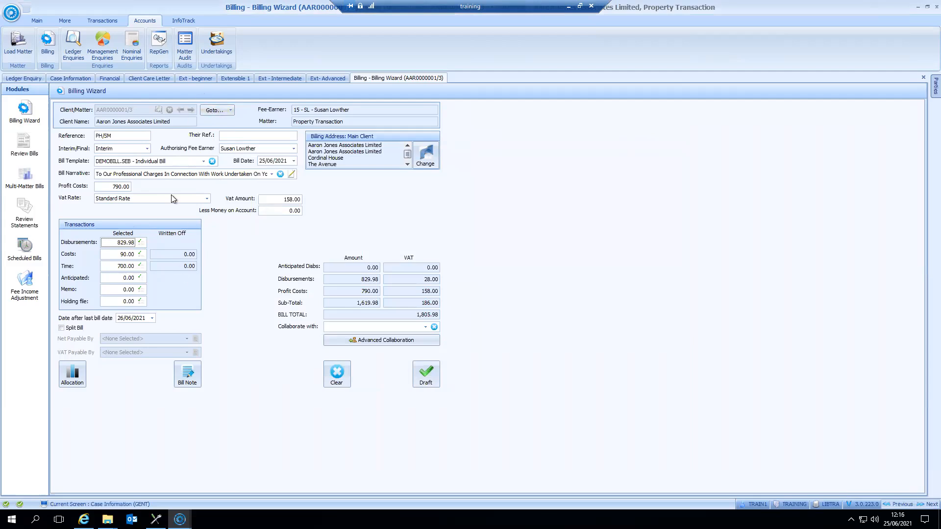
Review the matter's unbilled disbursements line by line in the ledger's financial transactions
click(22, 78)
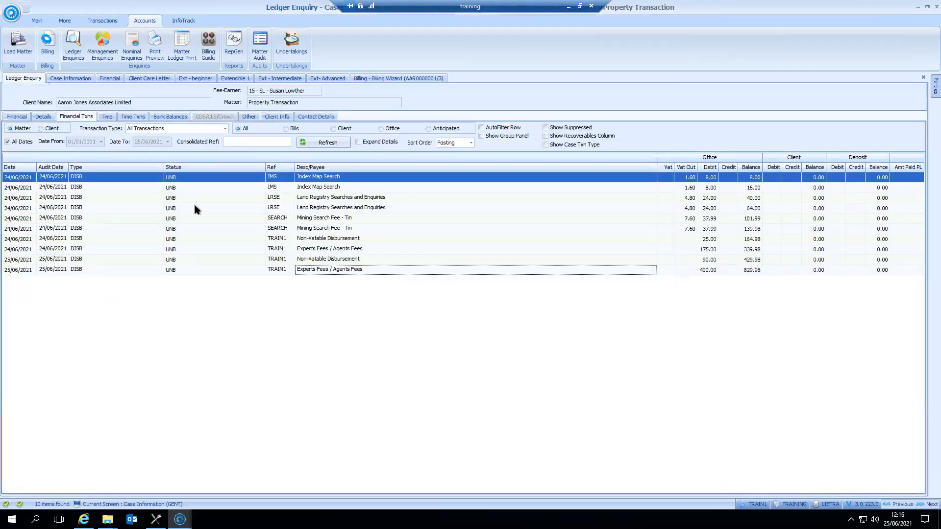
key(Down)
key(Down)
key(Down)
key(Down)
key(Down)
key(Down)
key(Down)
key(Down)
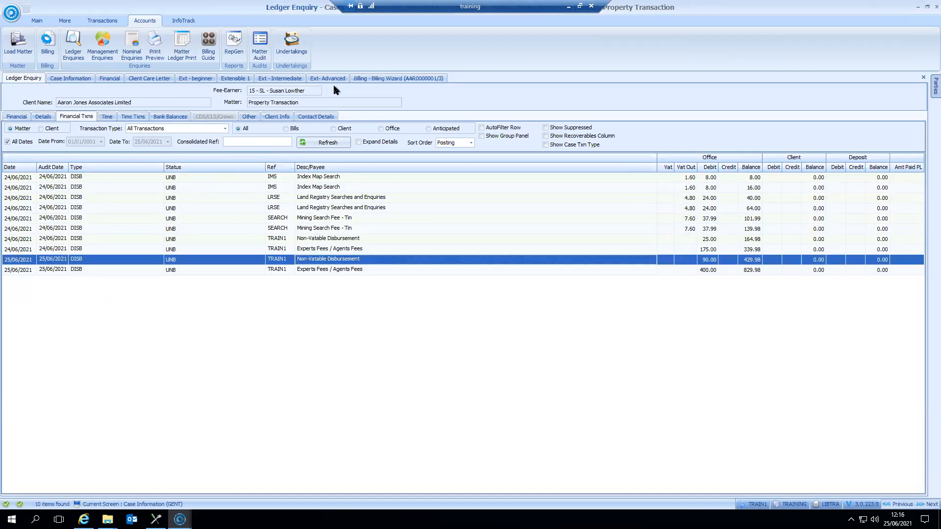
Draft the interim bill from the Billing Wizard using the DEMOBILL.SEB template, and produce the bill document for the submitted bill
click(375, 79)
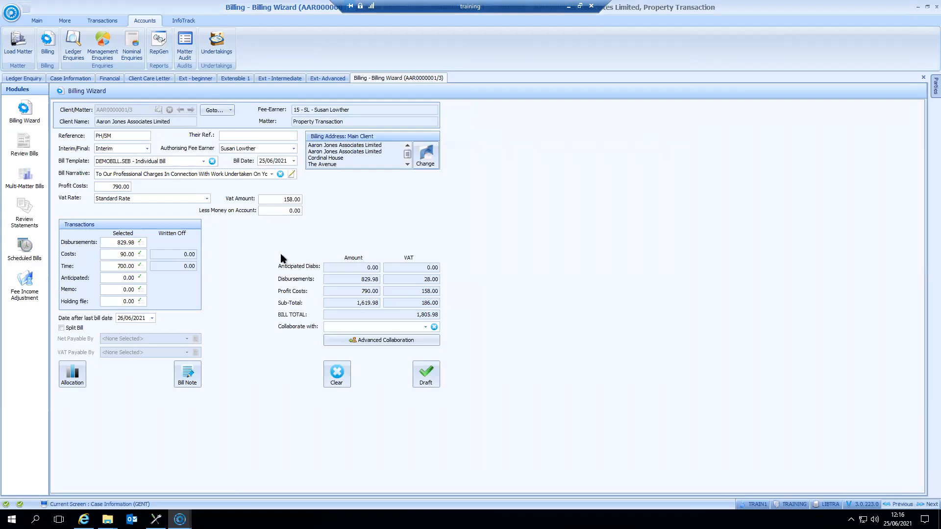
click(427, 373)
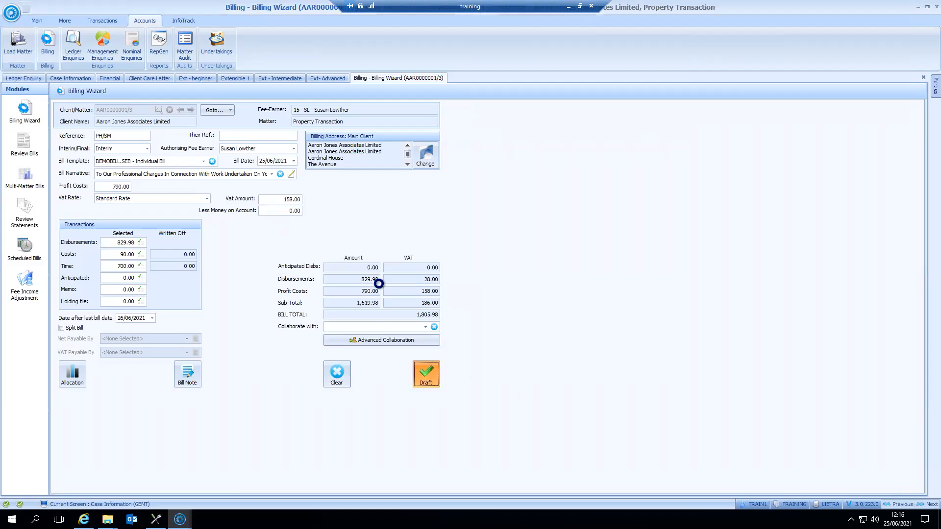
click(491, 280)
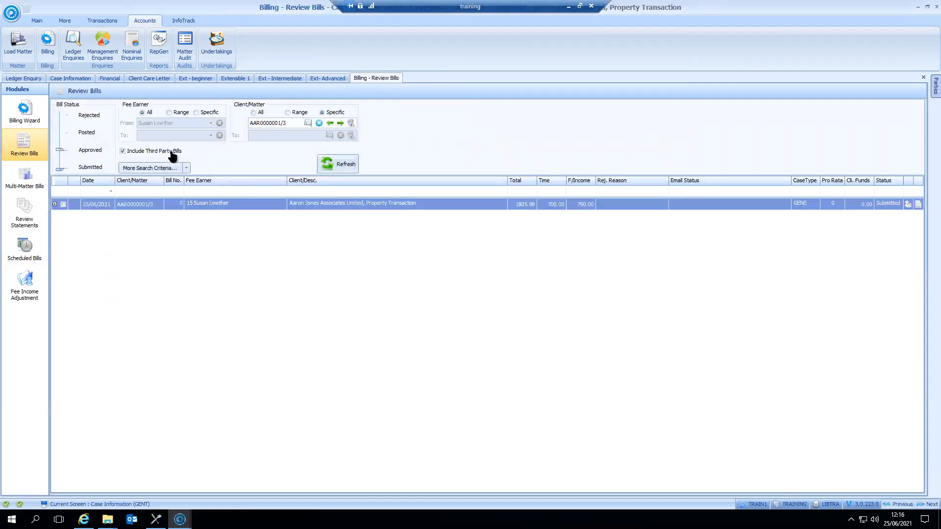
right_click(256, 207)
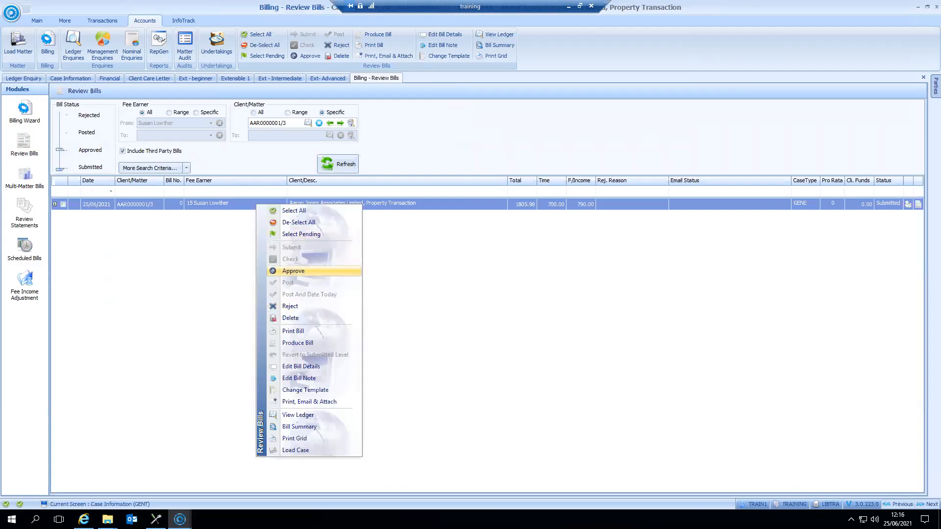
click(311, 344)
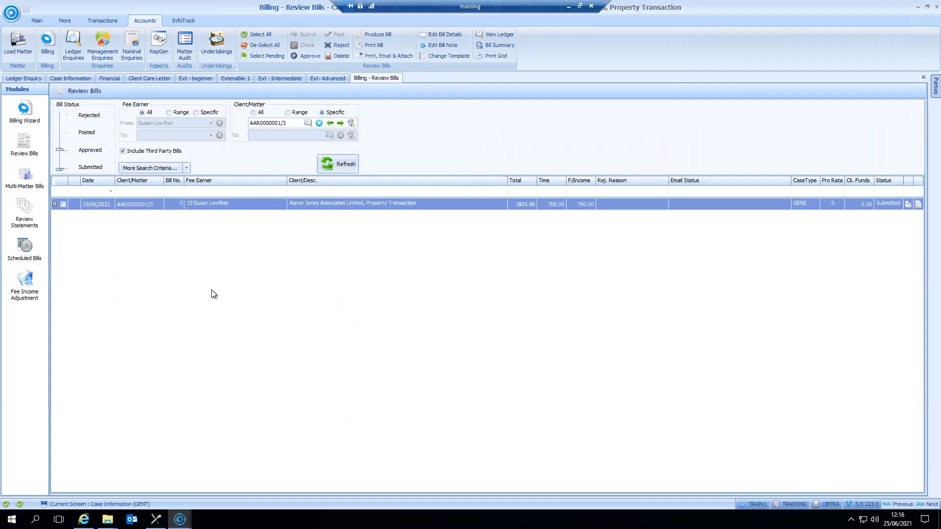
Examine the Legal Services lines on the produced invoice, including the highlighted recharge search fees
scroll(211, 288, down, 3)
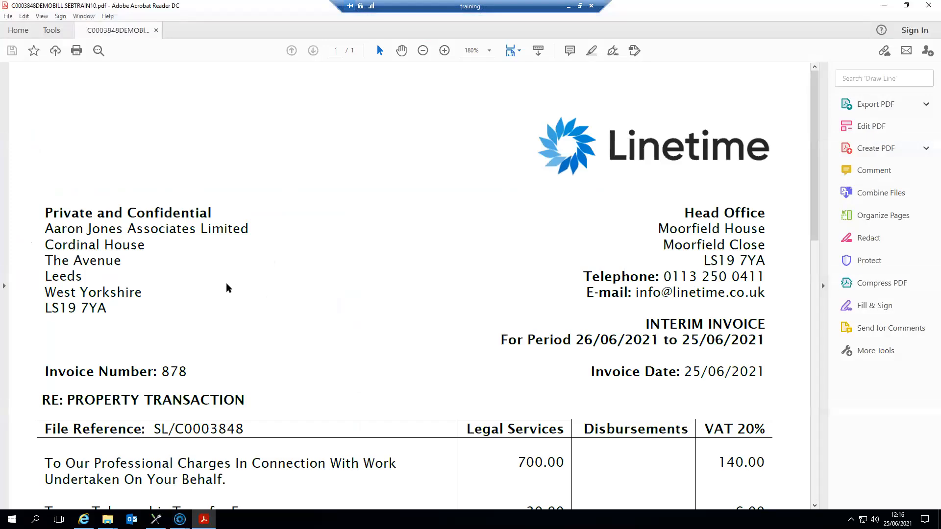
scroll(236, 268, down, 1)
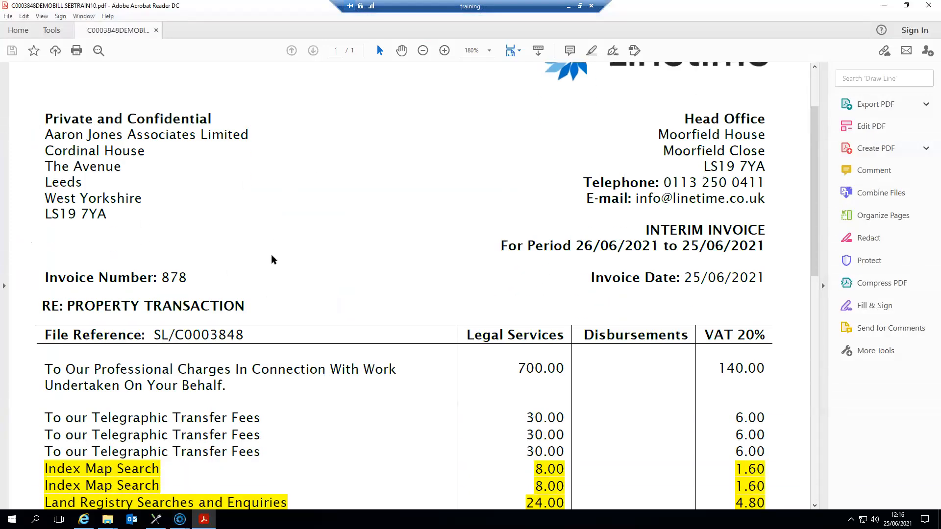
scroll(265, 294, down, 1)
scroll(130, 413, down, 1)
scroll(199, 361, down, 1)
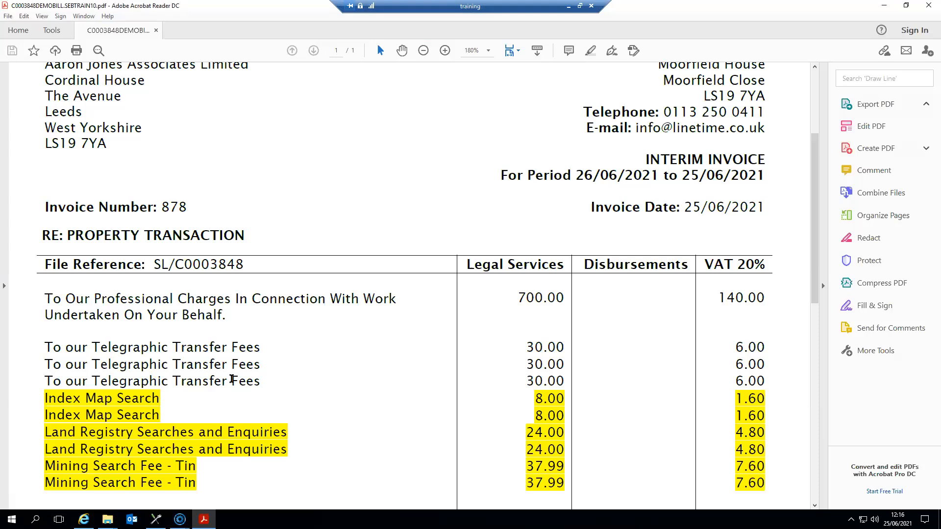
scroll(264, 360, down, 2)
scroll(288, 349, up, 1)
scroll(287, 349, down, 1)
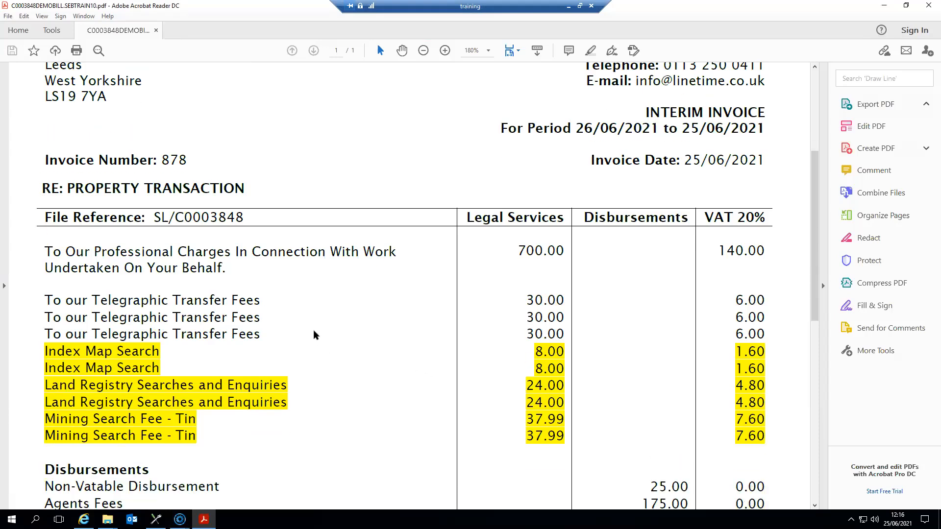
scroll(294, 319, down, 6)
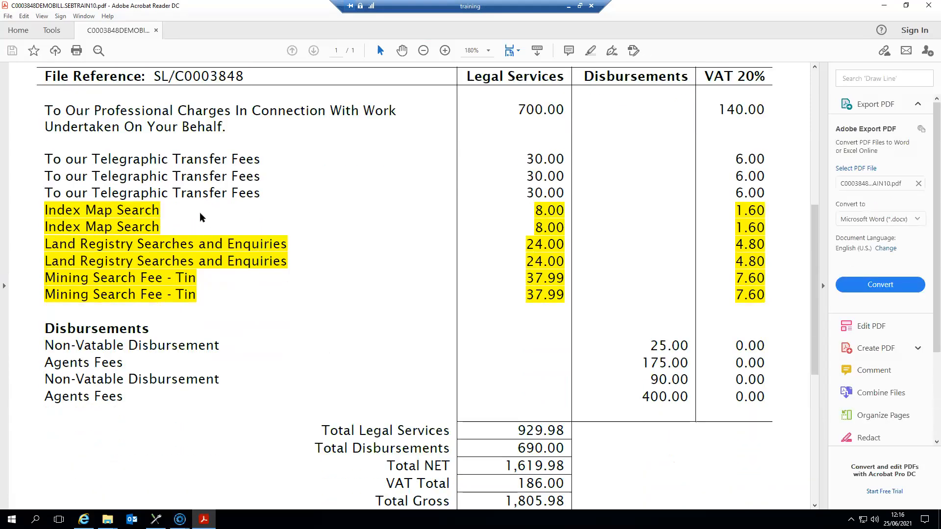
Compare the invoice's Disbursements section with its legal services, disbursement, VAT and payable totals, and close the invoice
scroll(203, 201, down, 2)
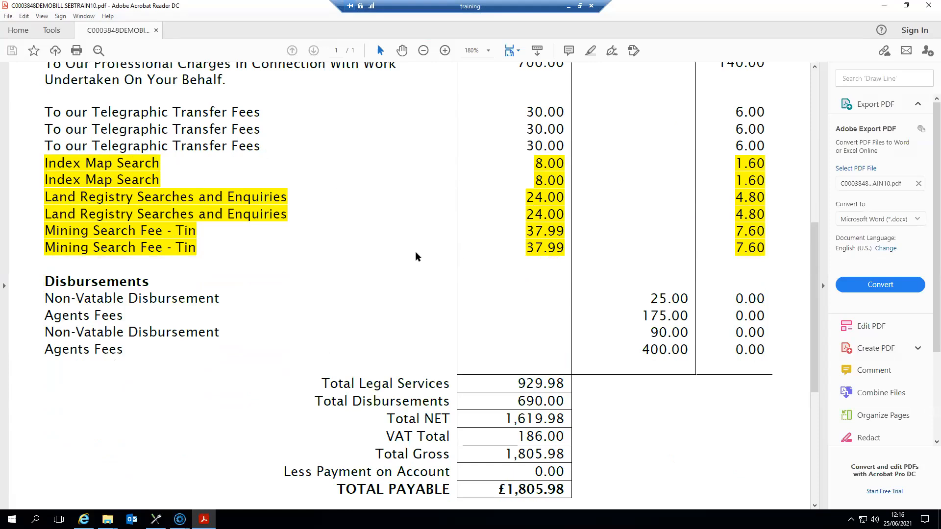
scroll(269, 238, down, 1)
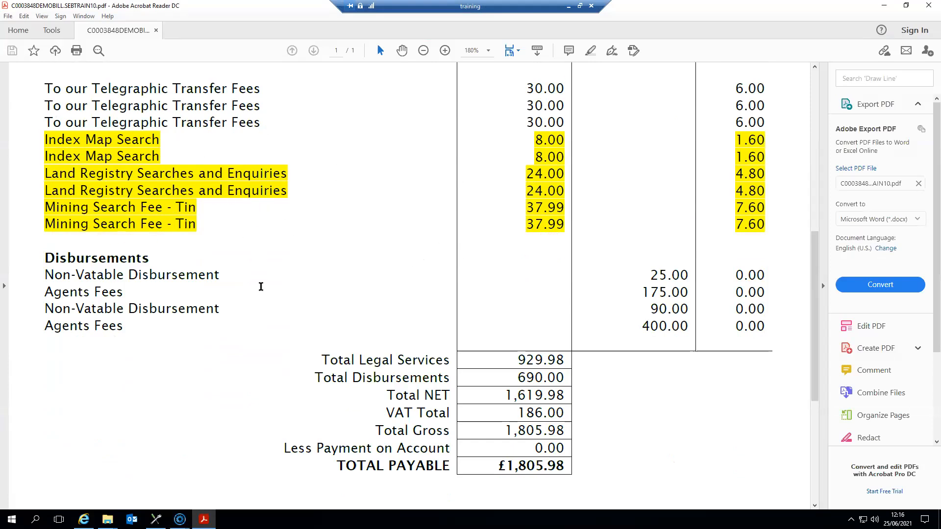
scroll(569, 311, up, 3)
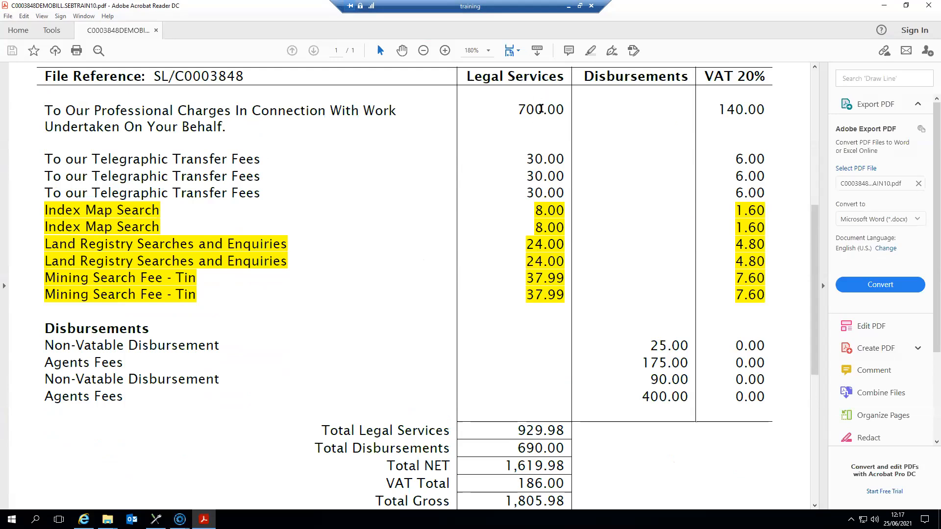
scroll(553, 431, down, 1)
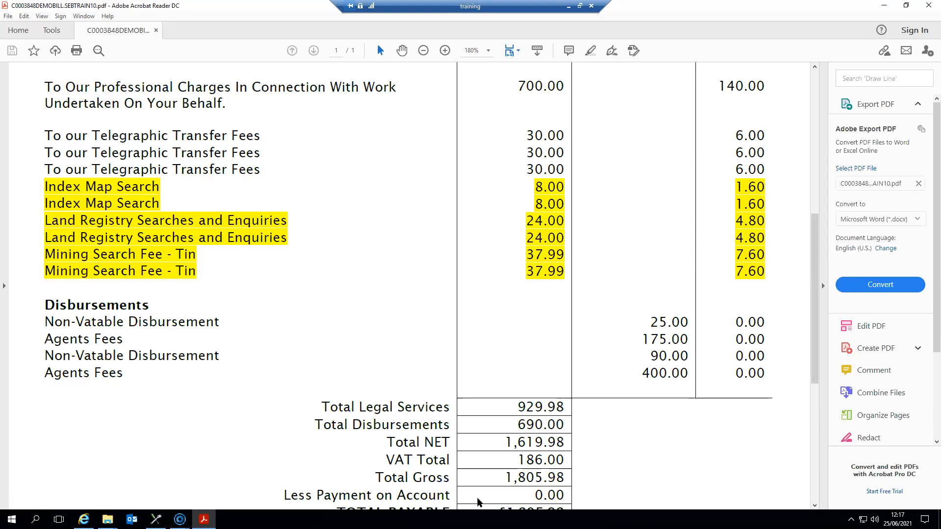
scroll(582, 462, down, 1)
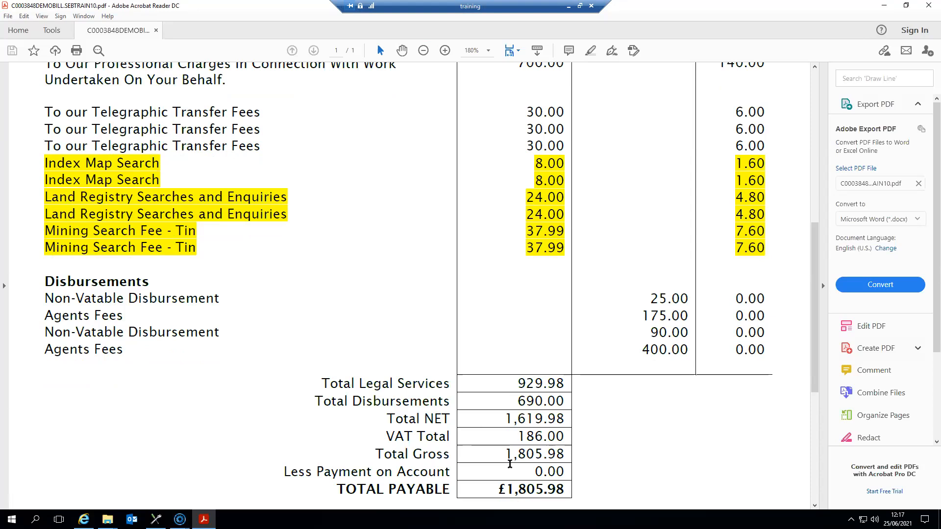
scroll(398, 168, up, 3)
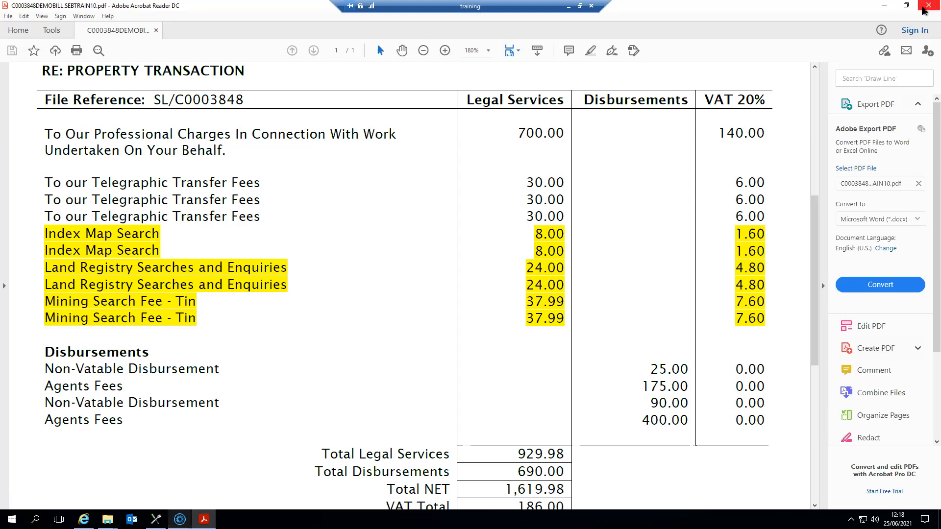
click(929, 6)
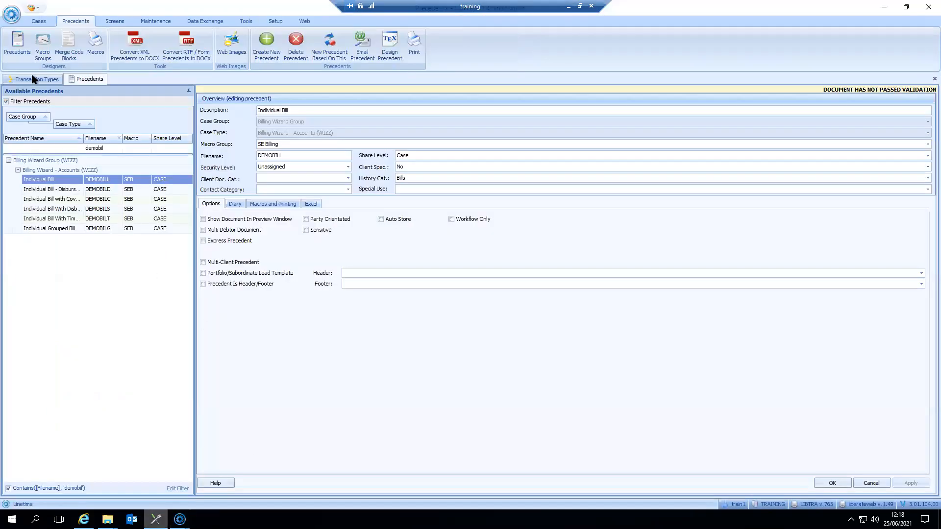
Set the VAT rate of the Land Registry Searches and Enquiries transaction type (LRSE) to In house
click(31, 79)
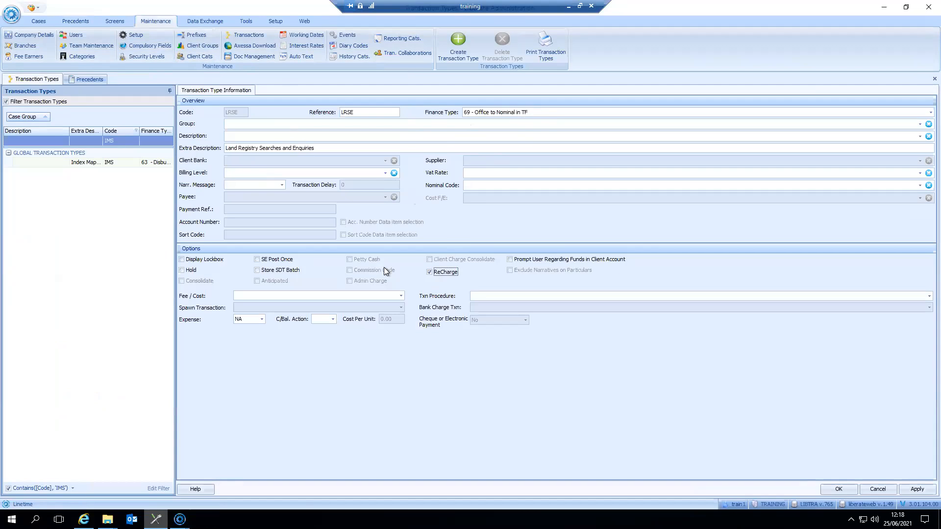
click(505, 175)
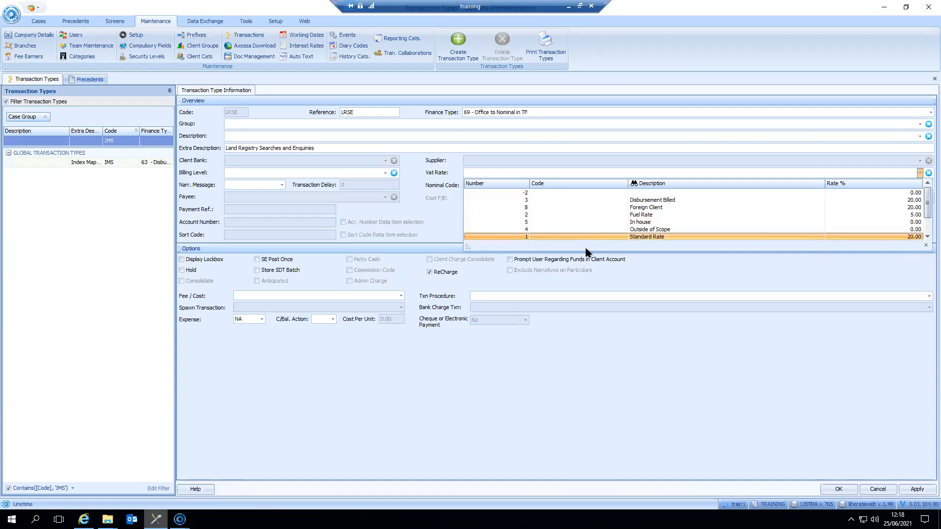
click(536, 224)
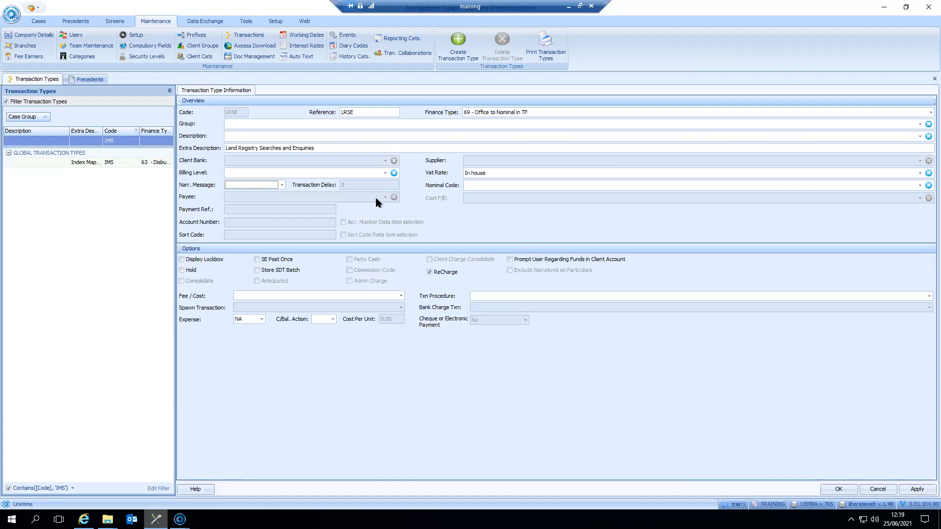
Try Standard Rate as the VAT rate of the Land Registry Searches and Enquiries transaction type, and set it to Zero Rated
click(478, 174)
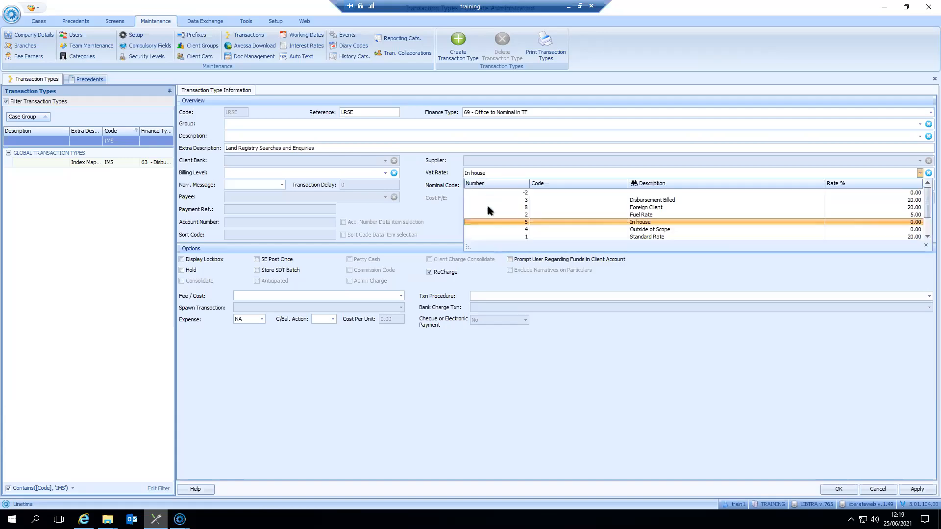
click(509, 237)
click(503, 175)
scroll(536, 211, down, 3)
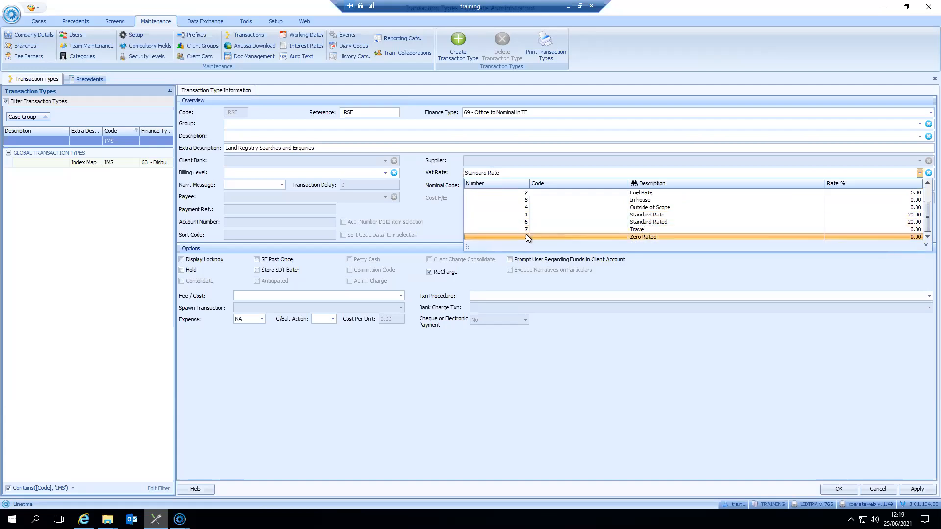
click(526, 236)
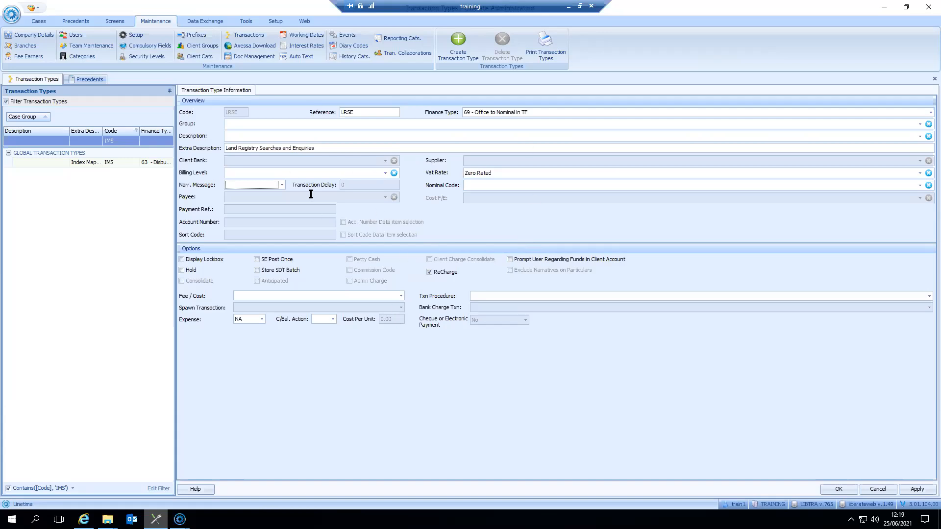
click(483, 173)
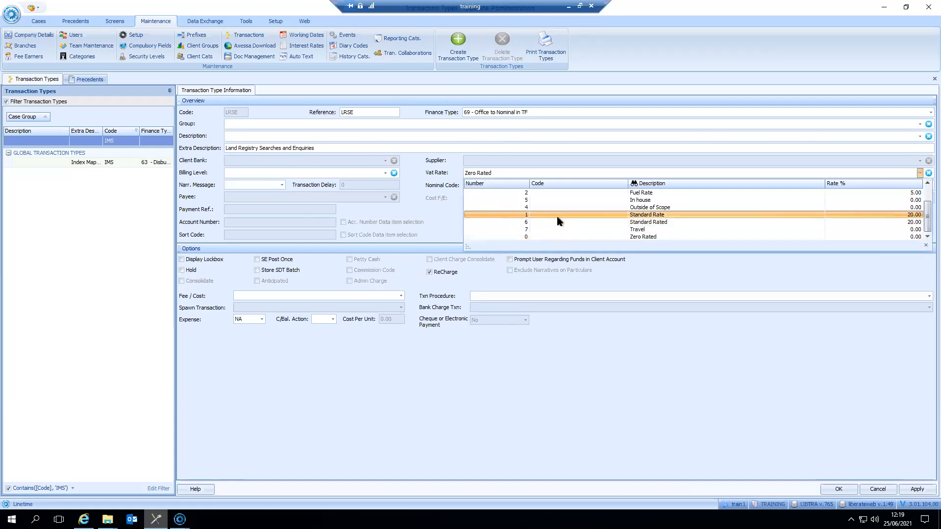
click(403, 498)
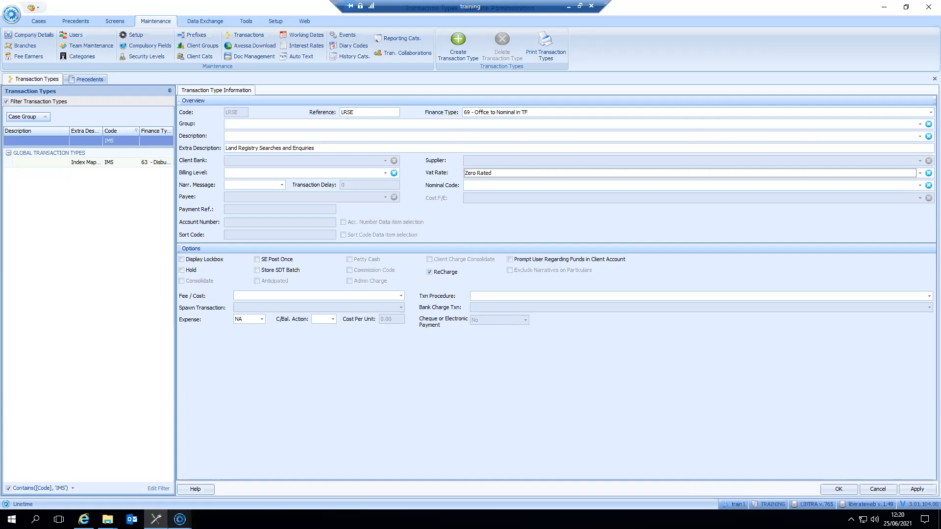
Switch to Case Direct and produce the bill document for the submitted Property Transaction bill
mouse_move(180, 520)
click(211, 478)
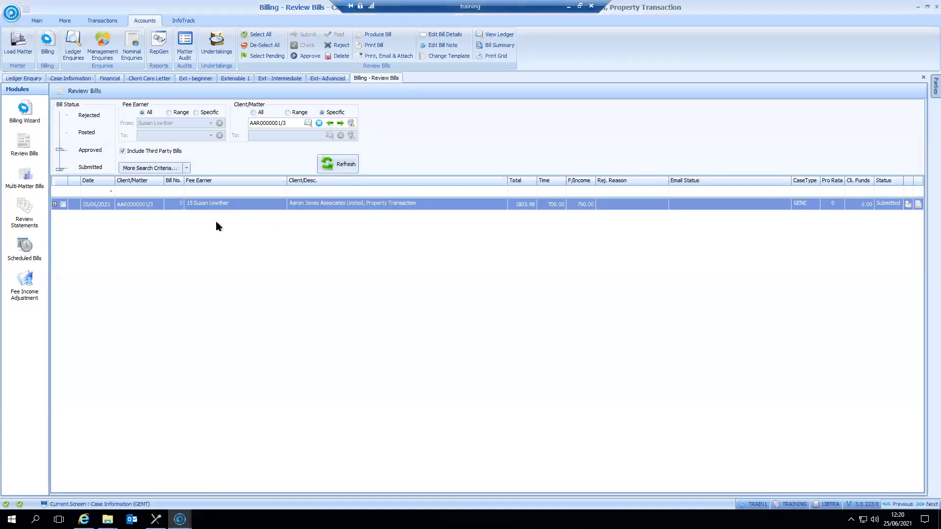
right_click(255, 205)
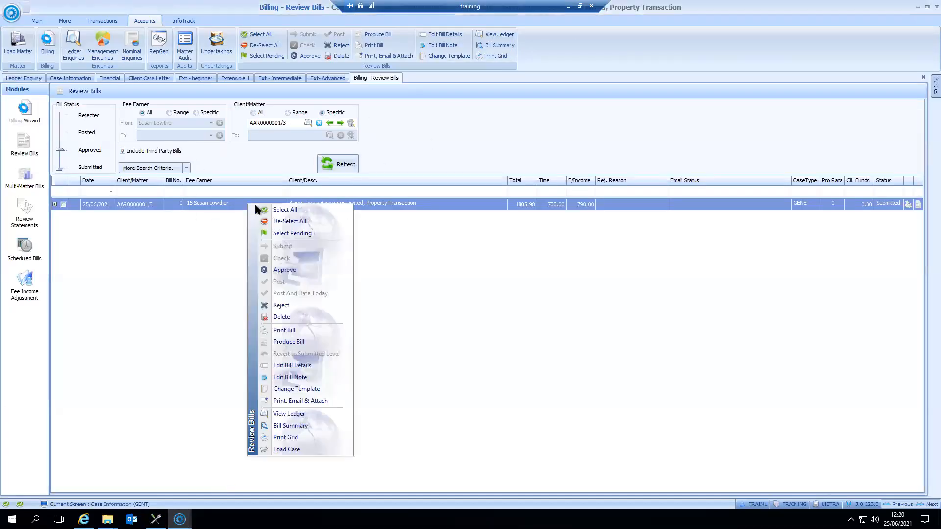
click(296, 343)
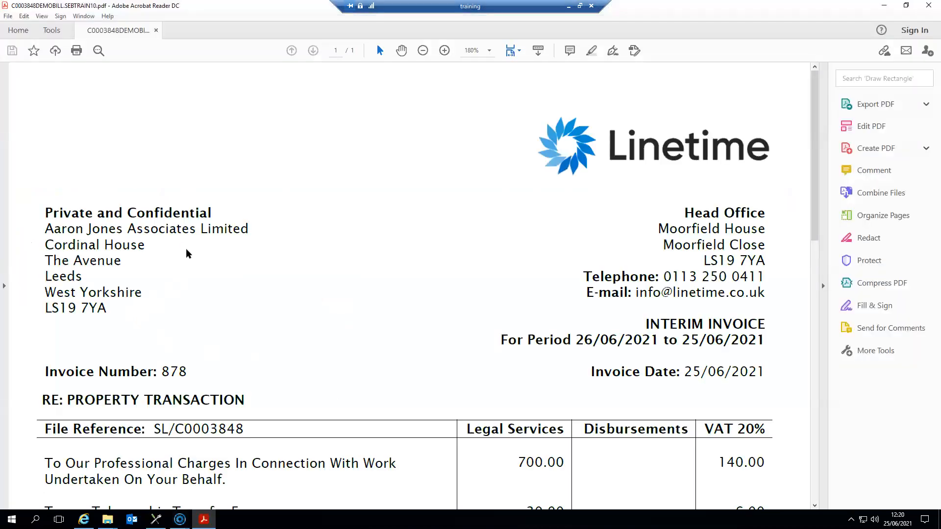
Examine the Legal Services lines on the produced invoice, marking the Telegraphic Transfer Fees entries with their amounts and VAT
scroll(265, 271, down, 3)
scroll(152, 368, down, 1)
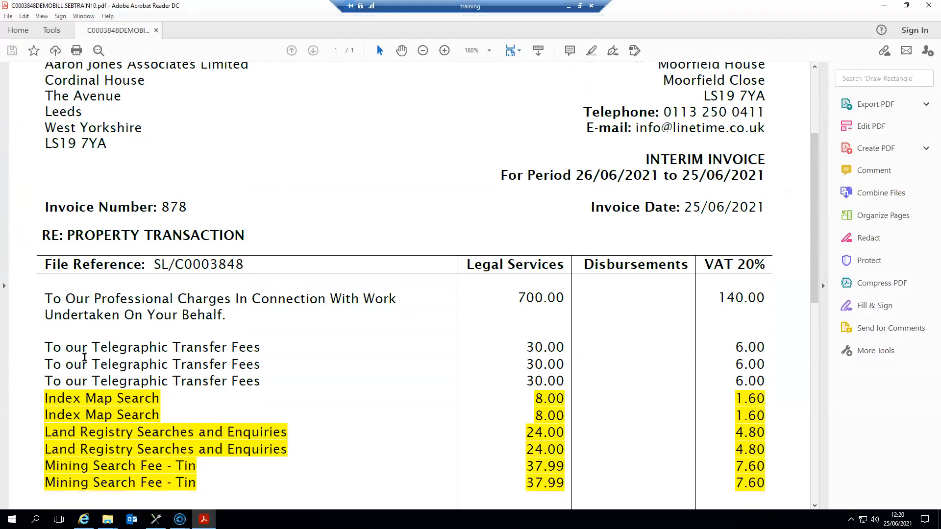
drag(67, 352, 725, 380)
scroll(108, 379, down, 1)
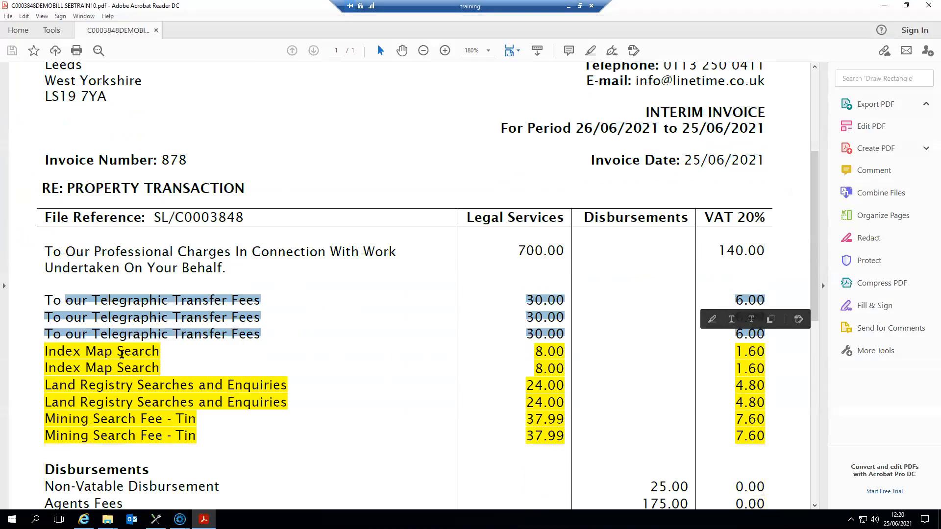
click(177, 370)
Compare the repeated, highlighted search fee lines with the Disbursements section and totals on the invoice, and close the invoice
scroll(176, 370, down, 1)
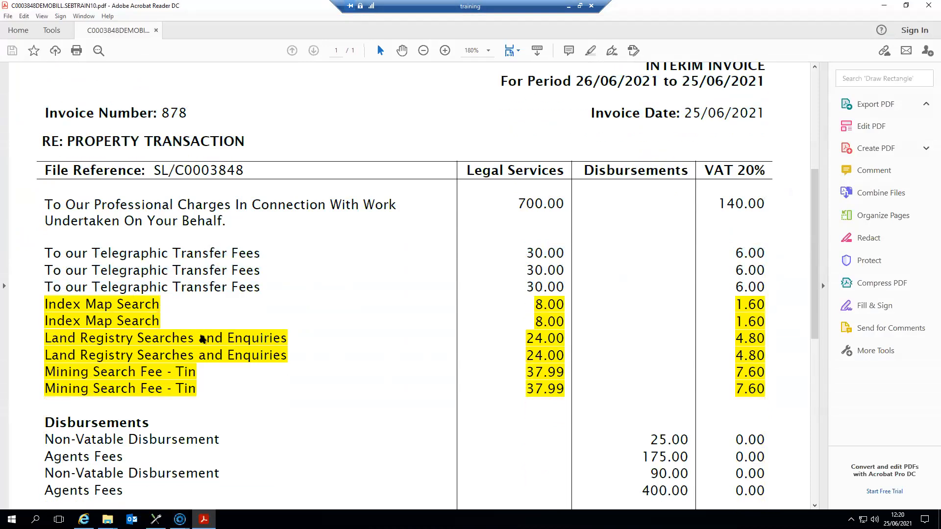
scroll(200, 338, down, 1)
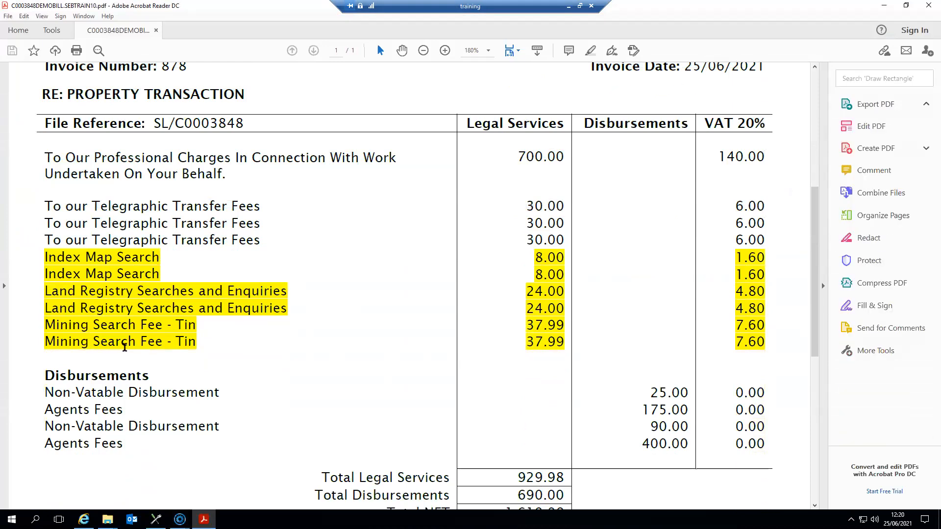
scroll(147, 336, down, 1)
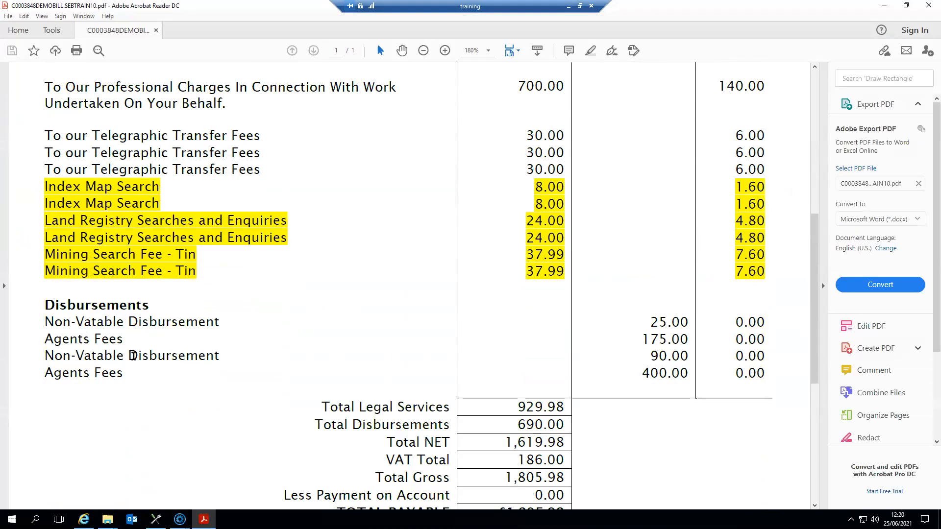
scroll(132, 355, up, 3)
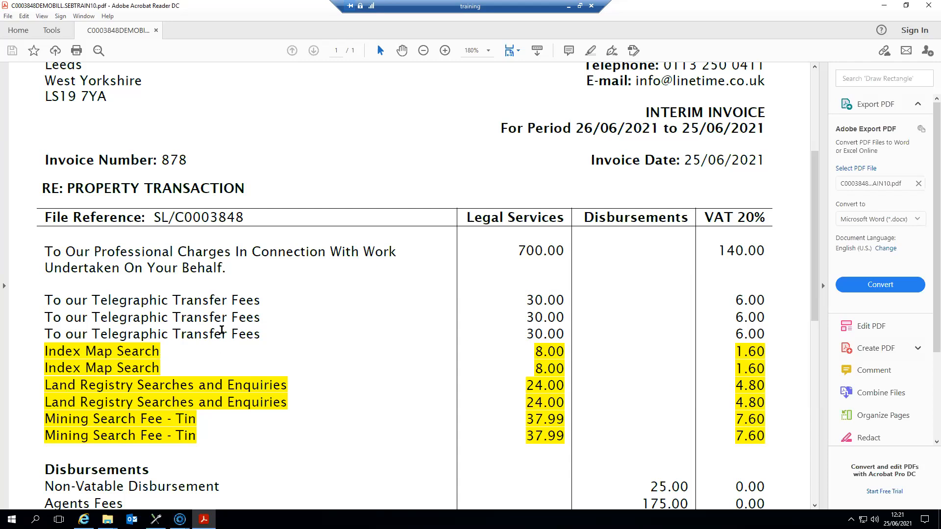
scroll(222, 319, down, 1)
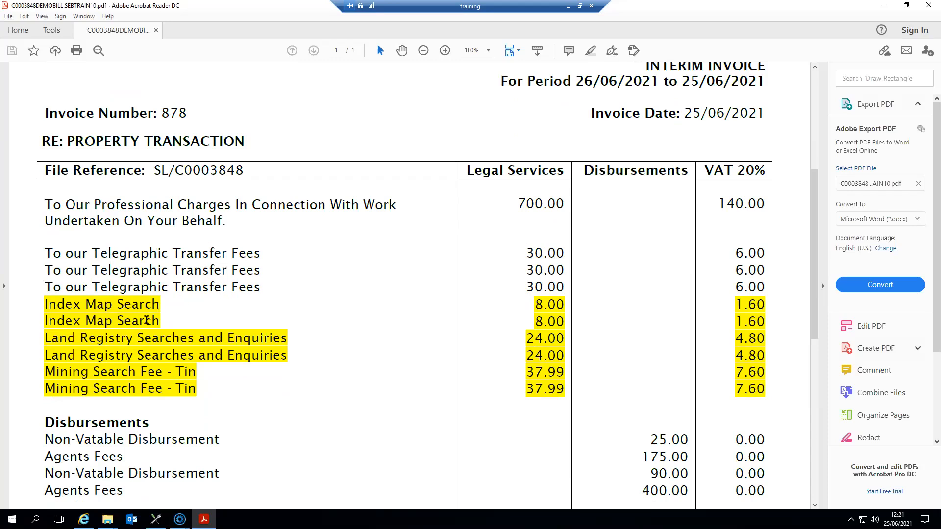
scroll(198, 327, down, 1)
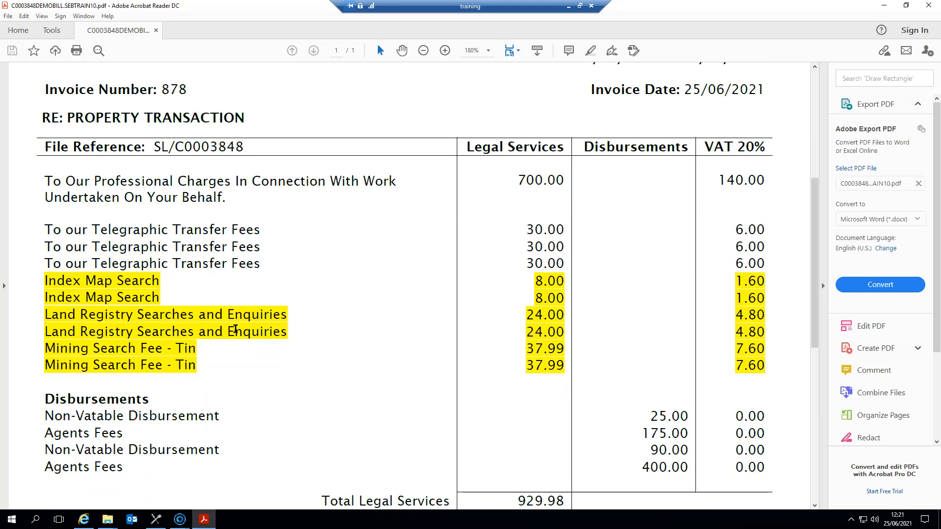
scroll(201, 322, up, 1)
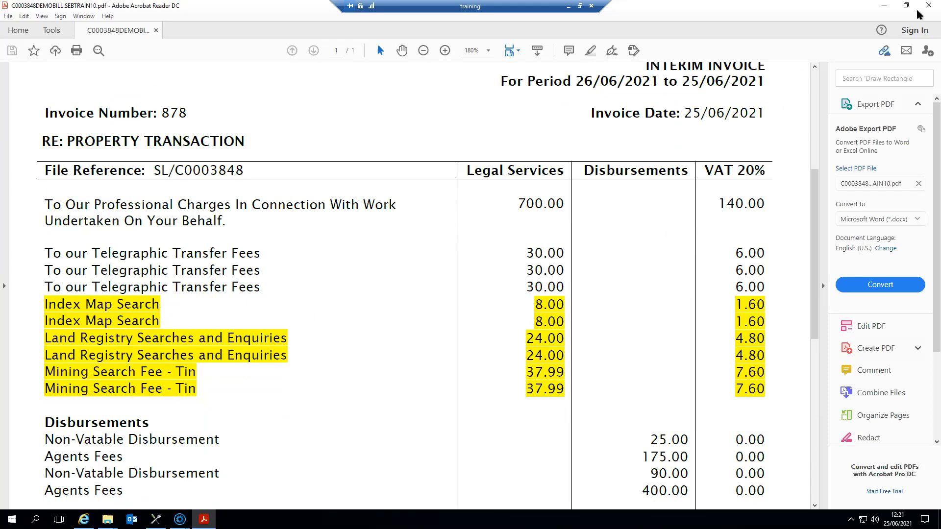
key(alt+F4)
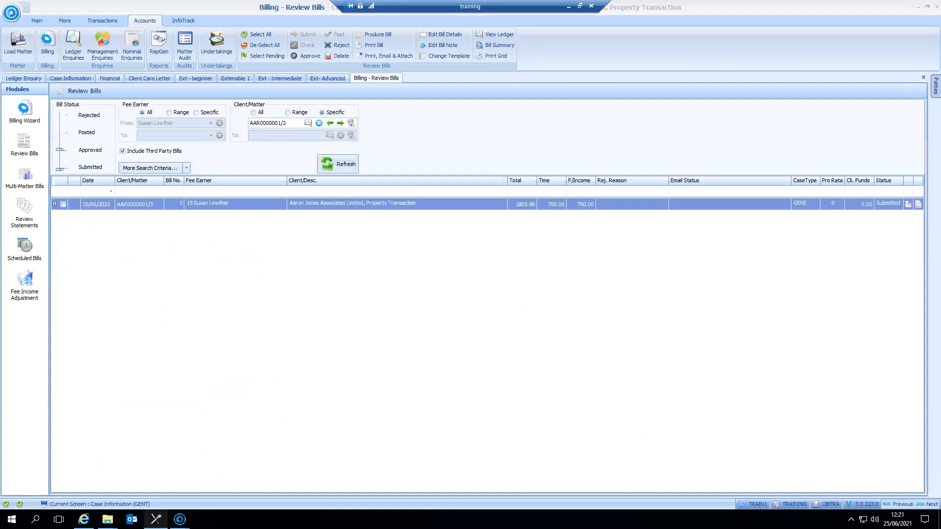
Switch to Liberate Administration and open the Individual Grouped Bill precedent (DEMOBILG) template document from the precedents list
mouse_move(156, 520)
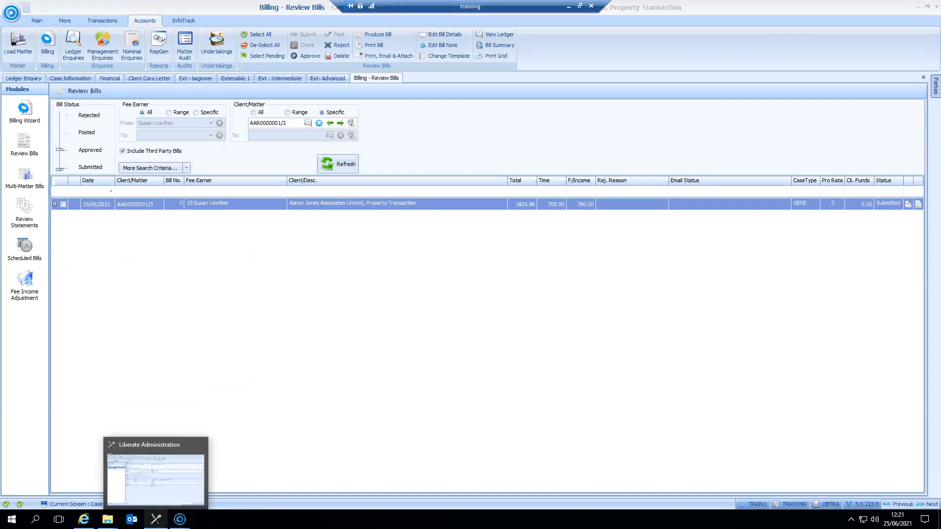
click(156, 478)
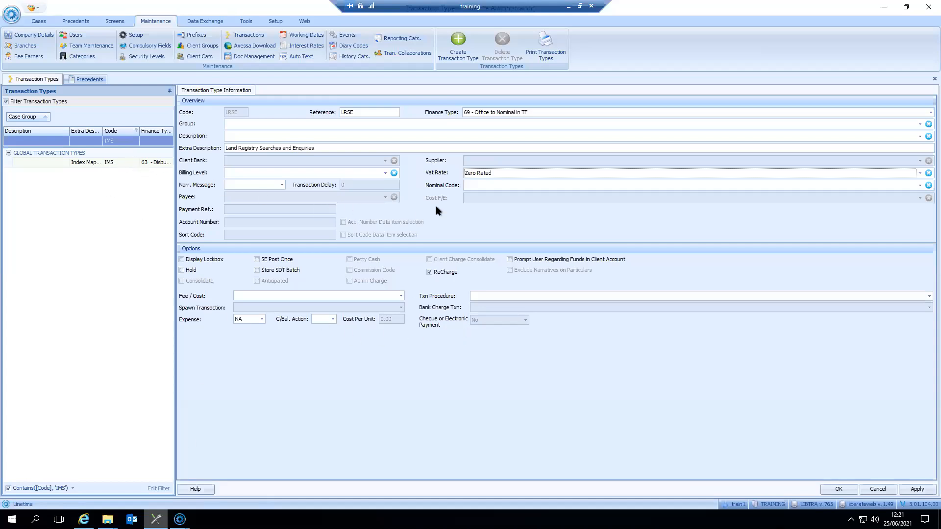
click(90, 79)
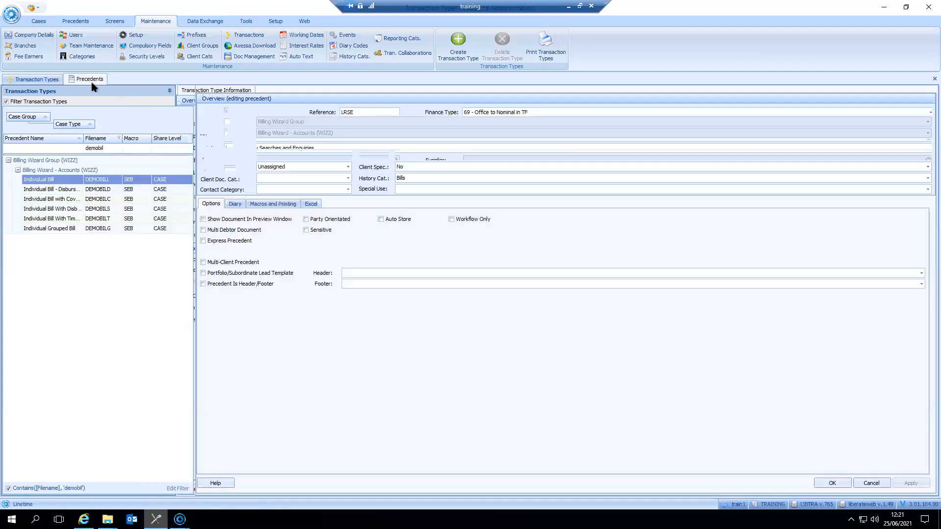
click(81, 229)
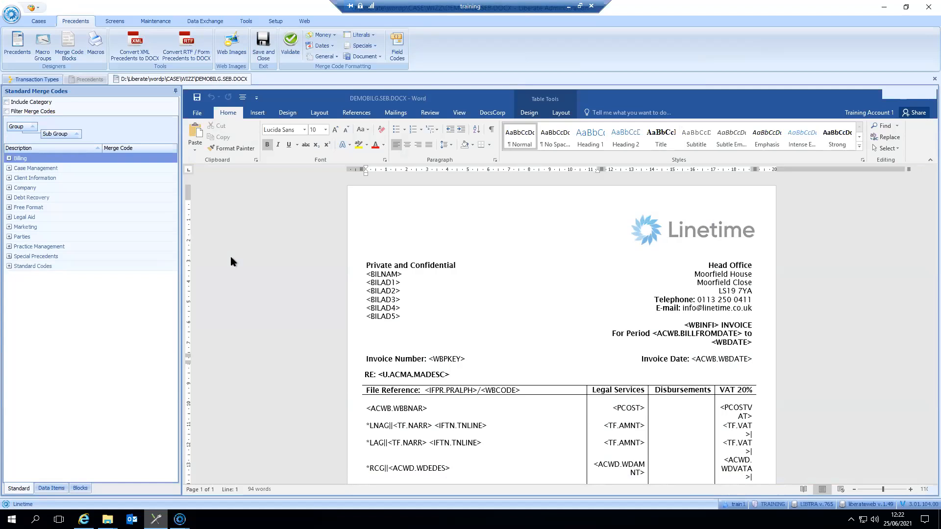
Examine the grouping merge codes in the DEMOBILG template, including the *LNAG, *RCG and *DG lines
scroll(468, 286, down, 3)
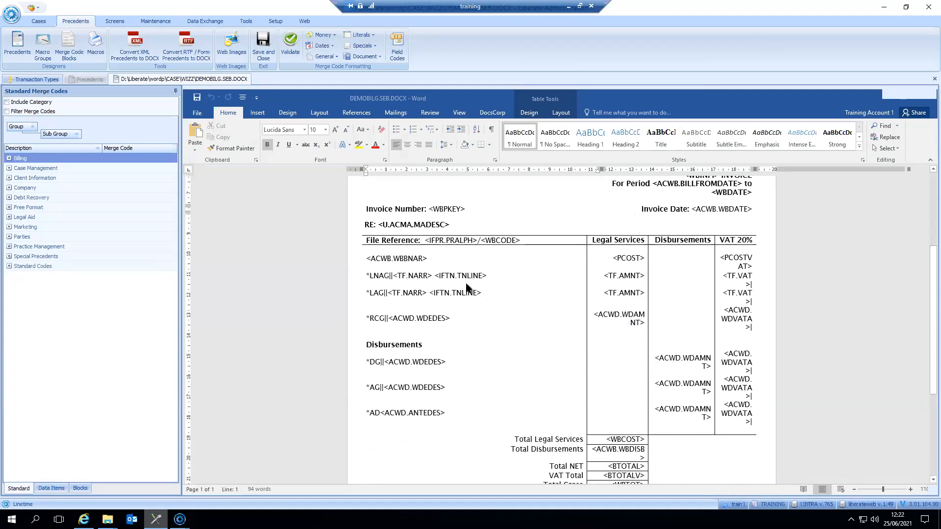
scroll(485, 294, up, 1)
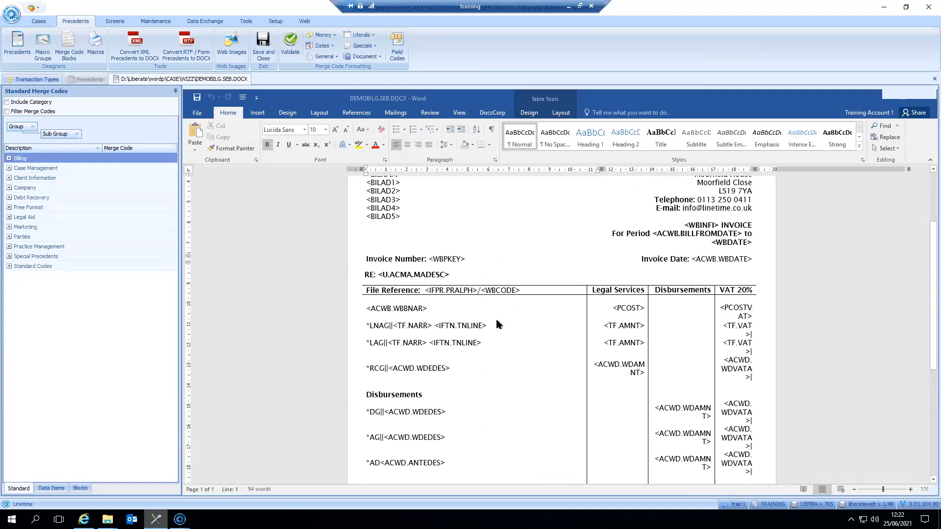
click(387, 324)
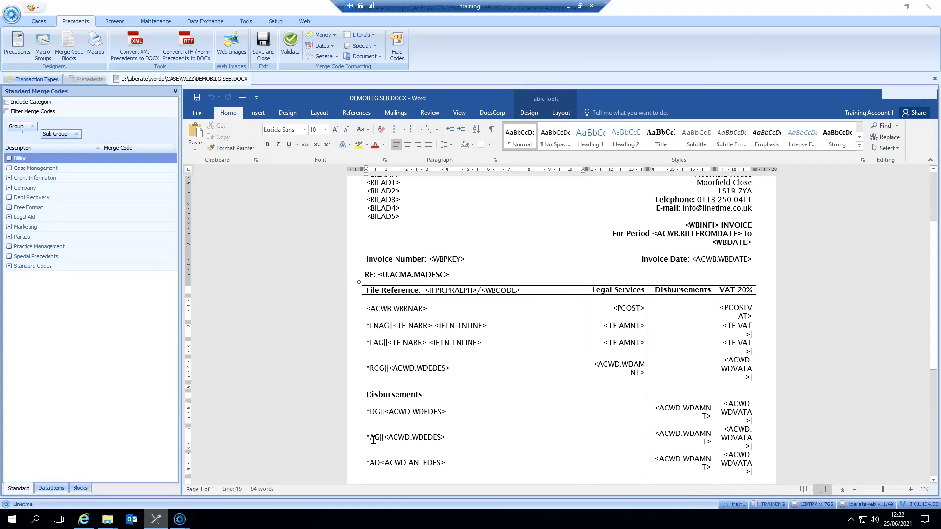
click(393, 326)
click(381, 368)
click(380, 413)
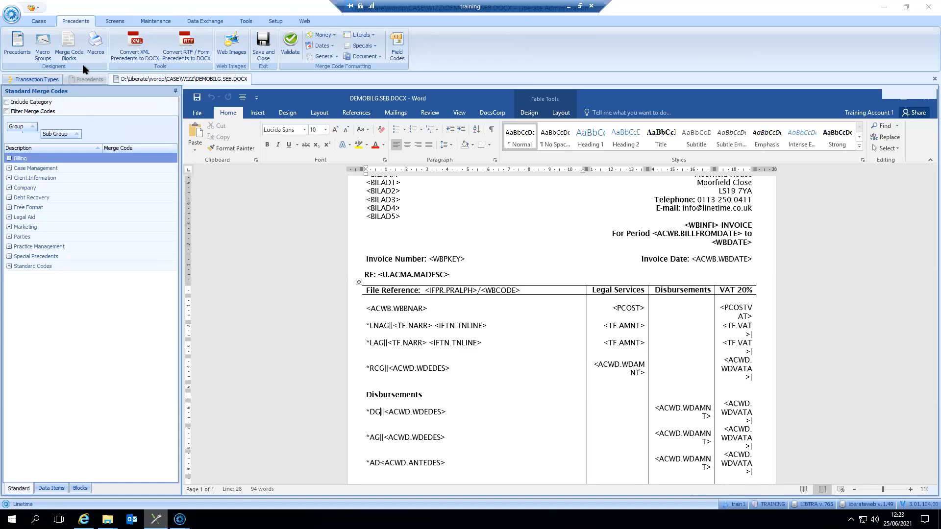
Compare the LRSE transaction type's description fields with the grouping merge codes in the DEMOBILG template
click(34, 80)
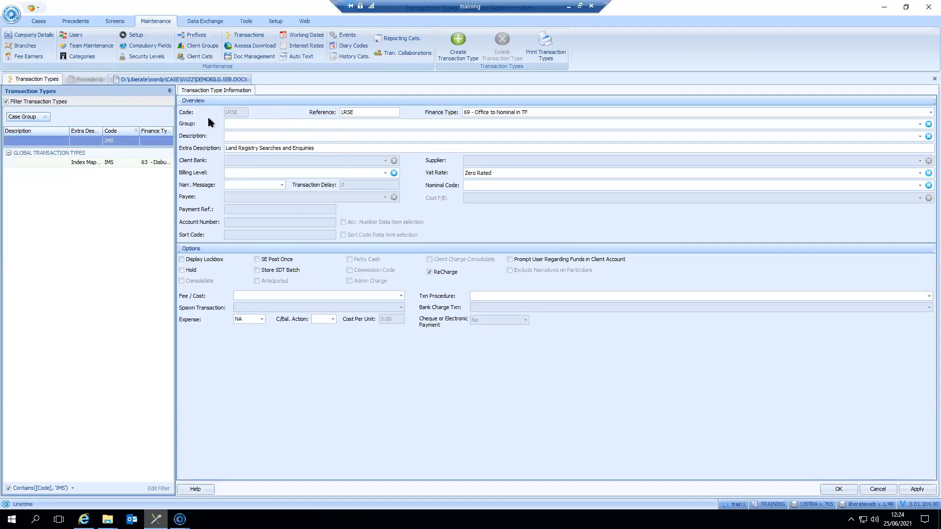
click(171, 80)
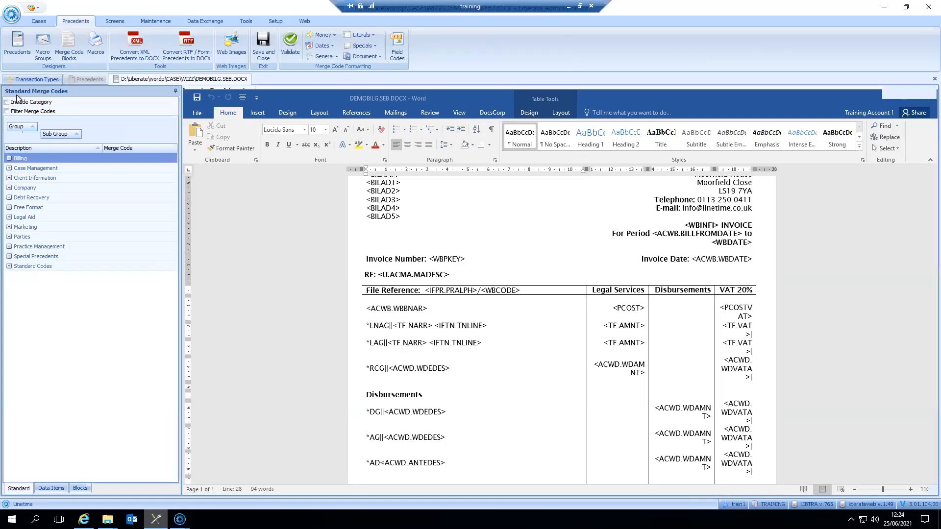
click(29, 80)
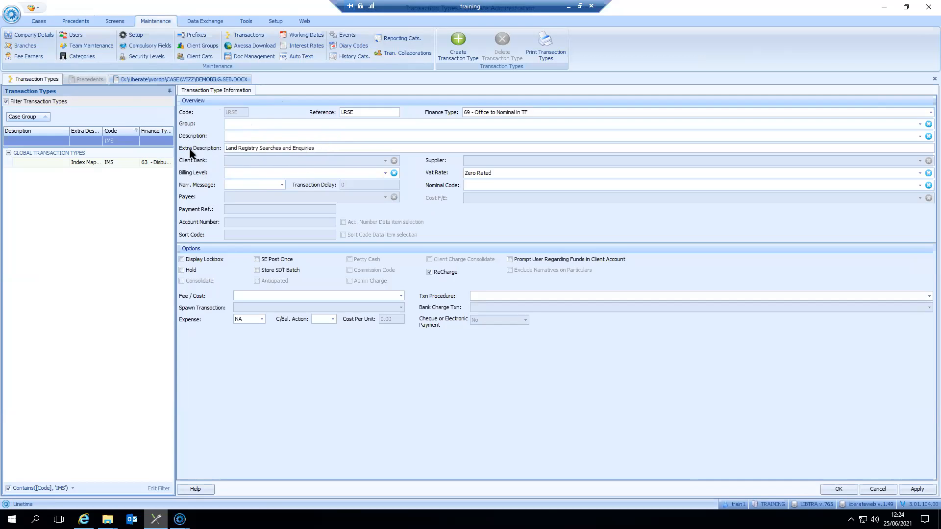
click(195, 79)
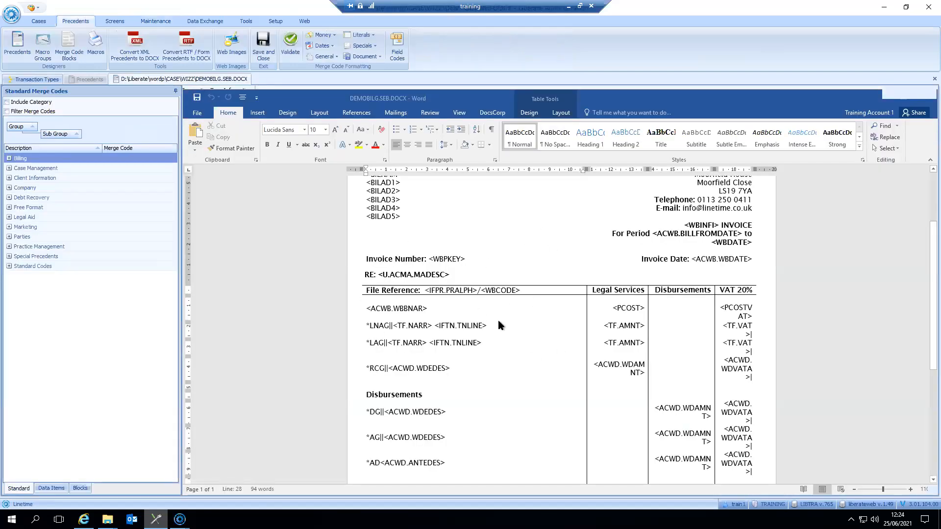
scroll(499, 324, down, 2)
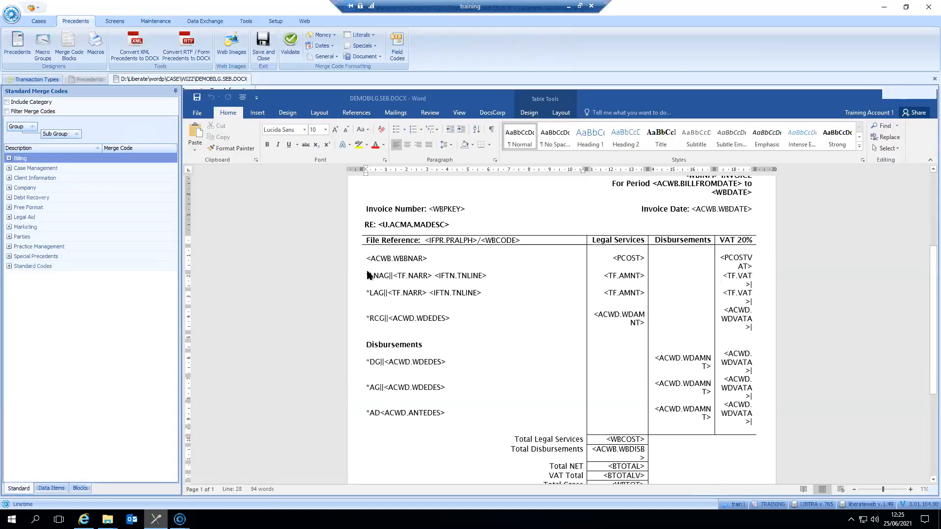
Switch to Case Direct and change the submitted bill's template to DEMOBILG.SEB - Individual Grouped Bill
mouse_move(180, 520)
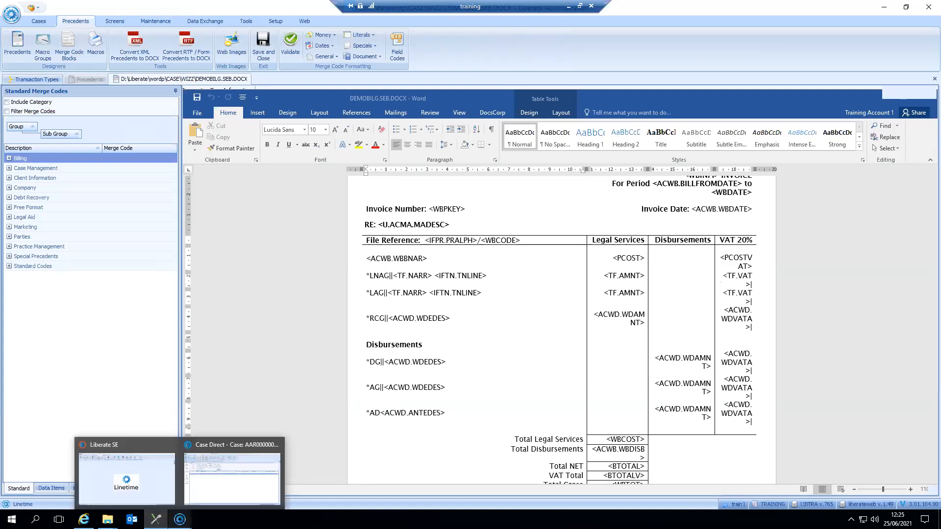
click(227, 469)
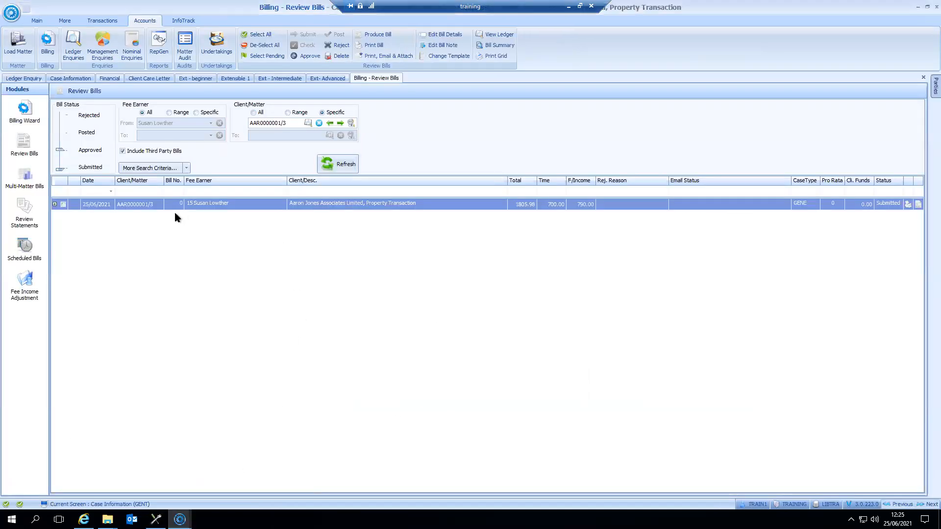
right_click(204, 208)
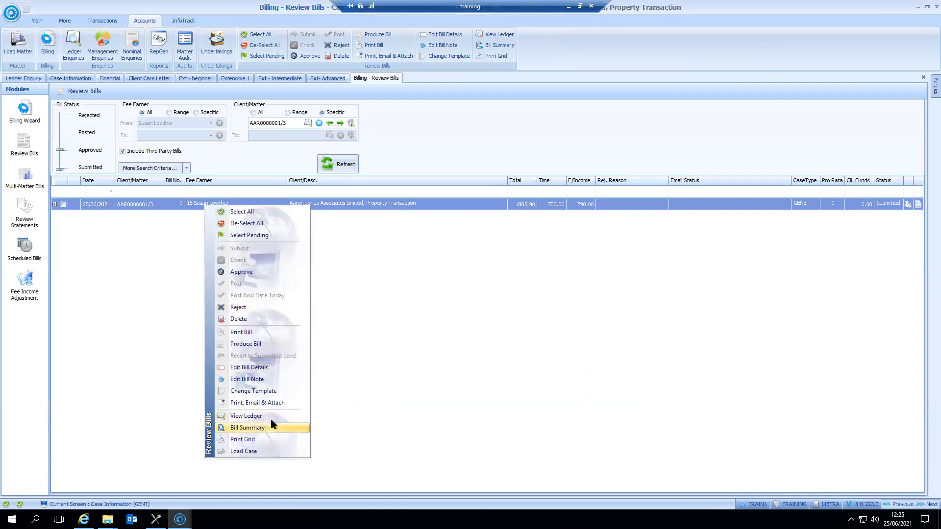
click(266, 393)
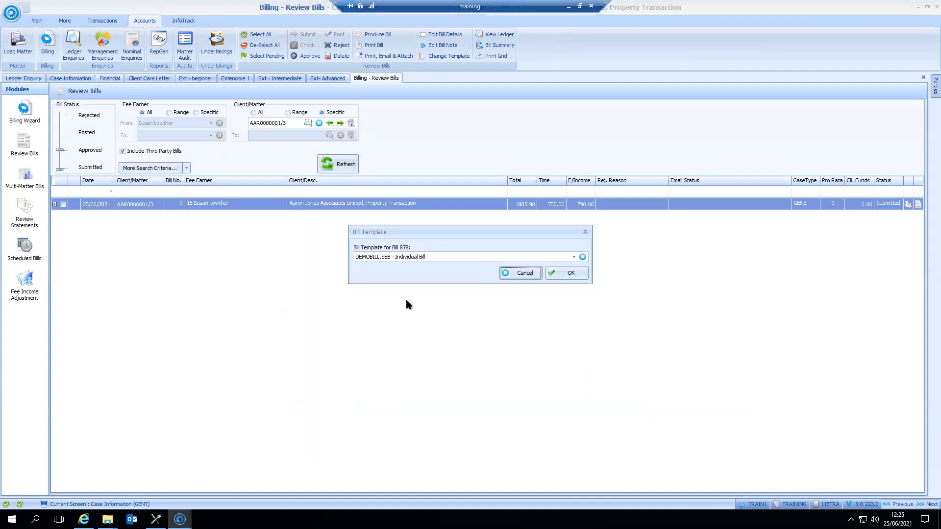
click(385, 259)
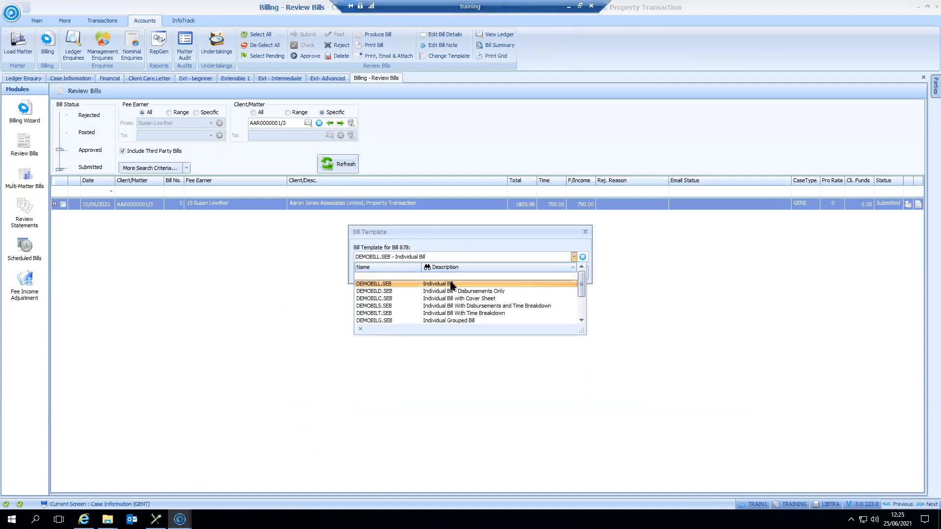
click(419, 322)
click(566, 275)
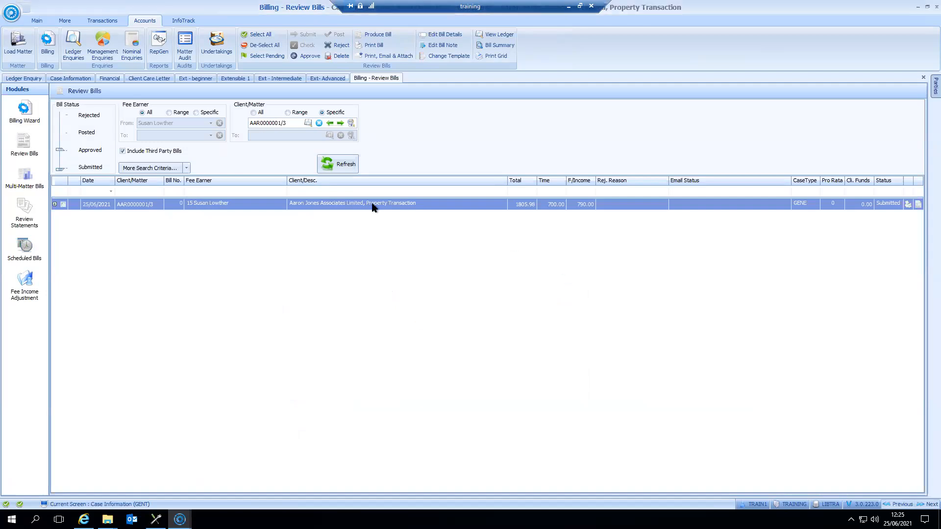
Produce the bill with the grouped template, examine its legal services, disbursement and total lines, and close the invoice
right_click(263, 208)
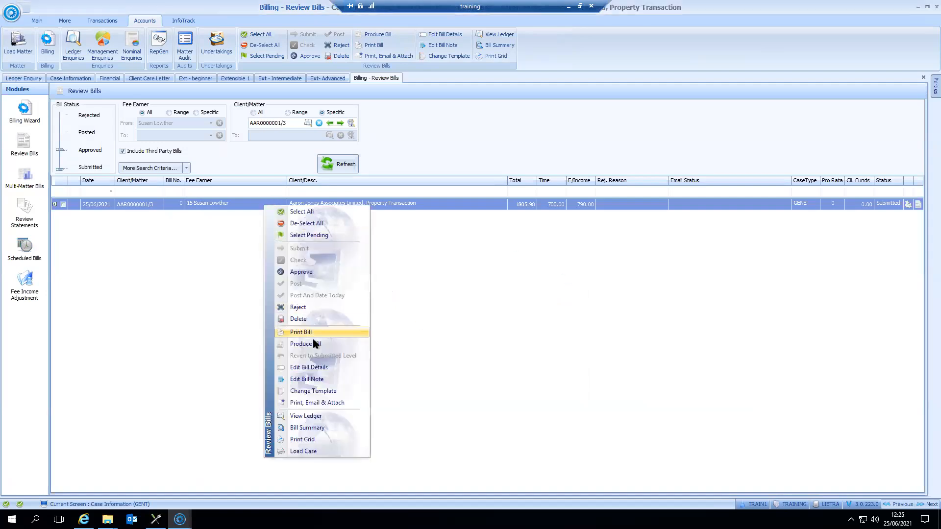
click(318, 350)
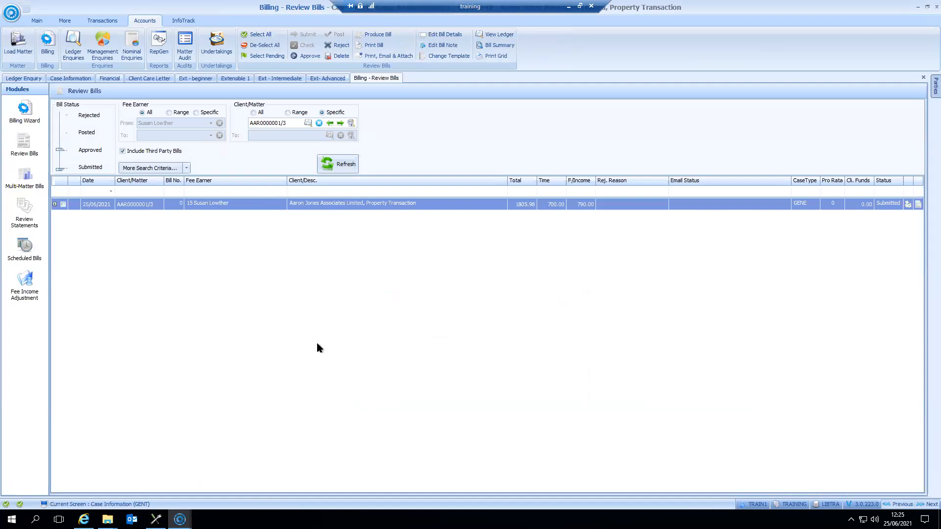
scroll(316, 347, down, 5)
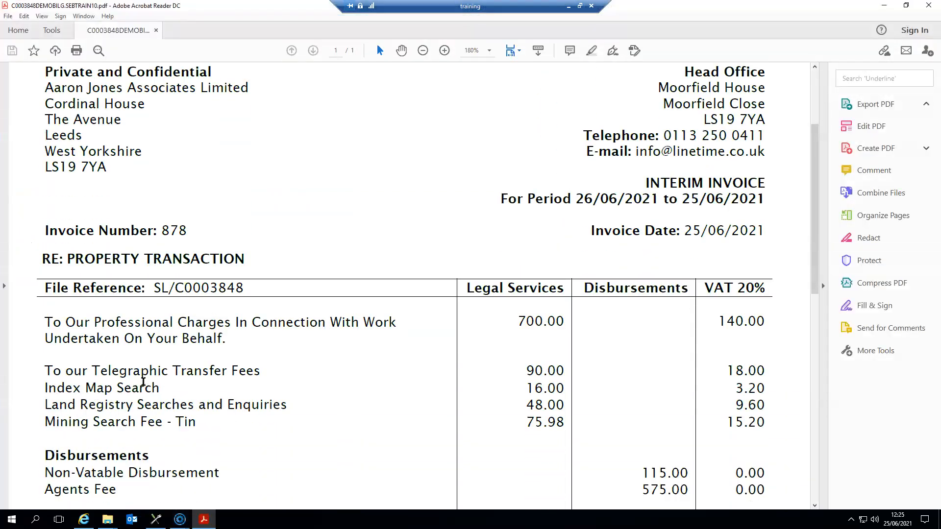
scroll(191, 366, down, 2)
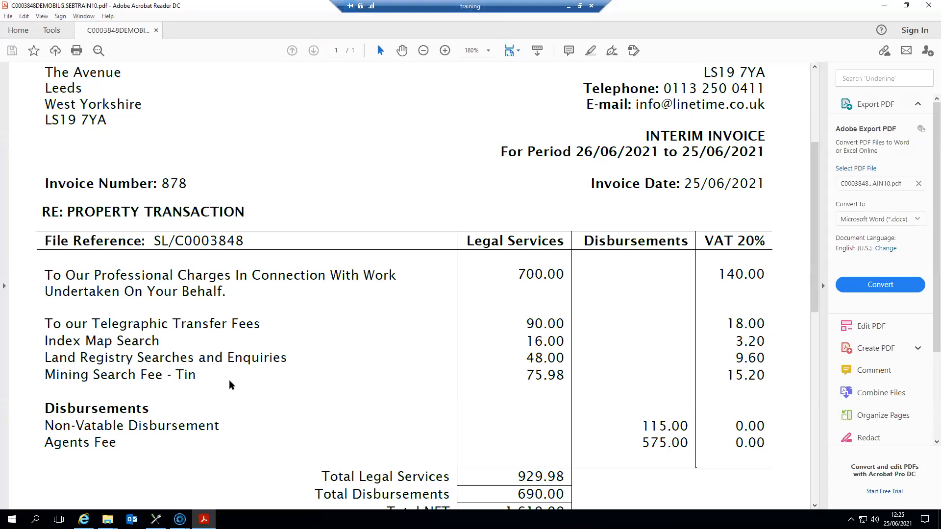
scroll(185, 378, down, 2)
scroll(130, 368, down, 1)
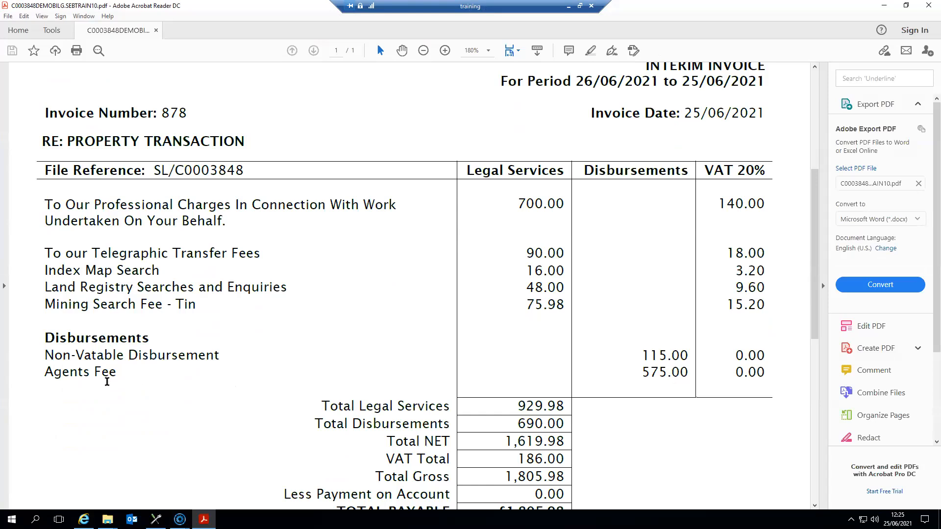
scroll(333, 441, down, 3)
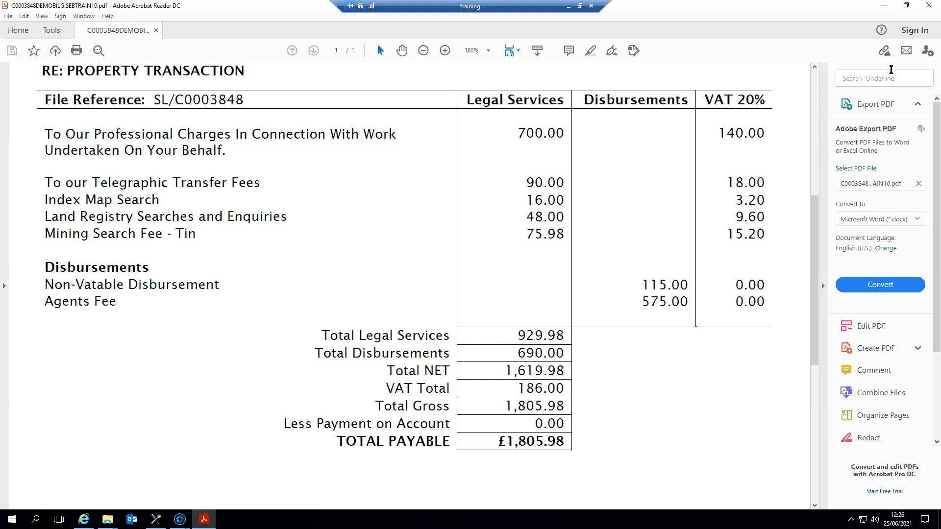
click(929, 5)
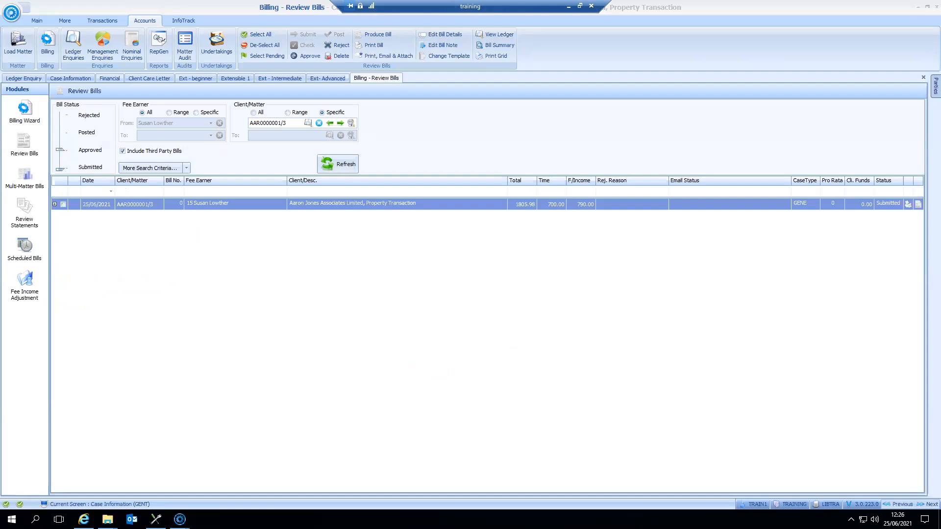
Switch to Liberate SE and start a disbursement posting for the Aaron Jones Associates Limited Property Transaction matter
mouse_move(180, 518)
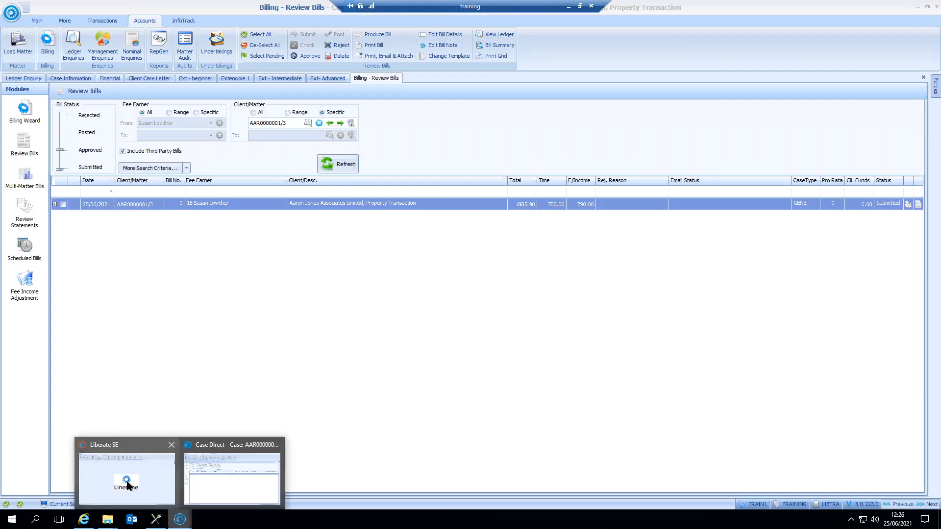
click(126, 483)
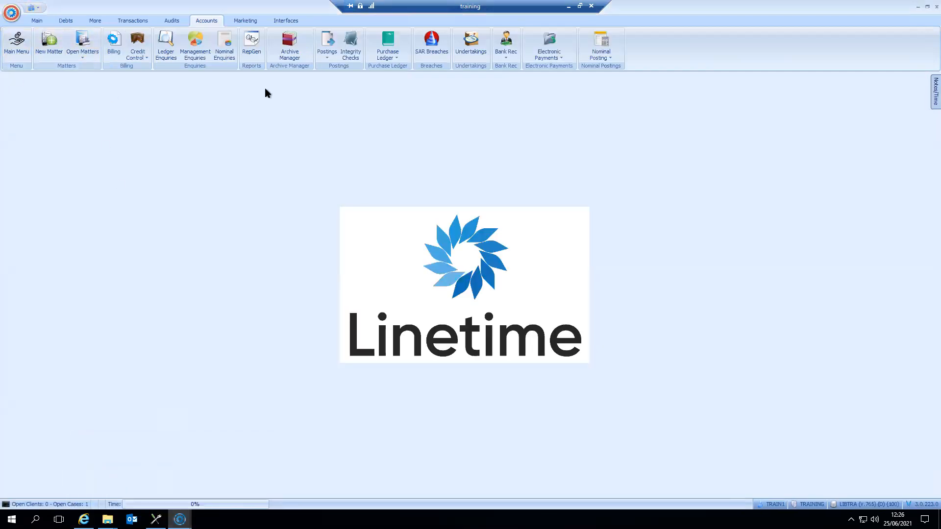
click(326, 43)
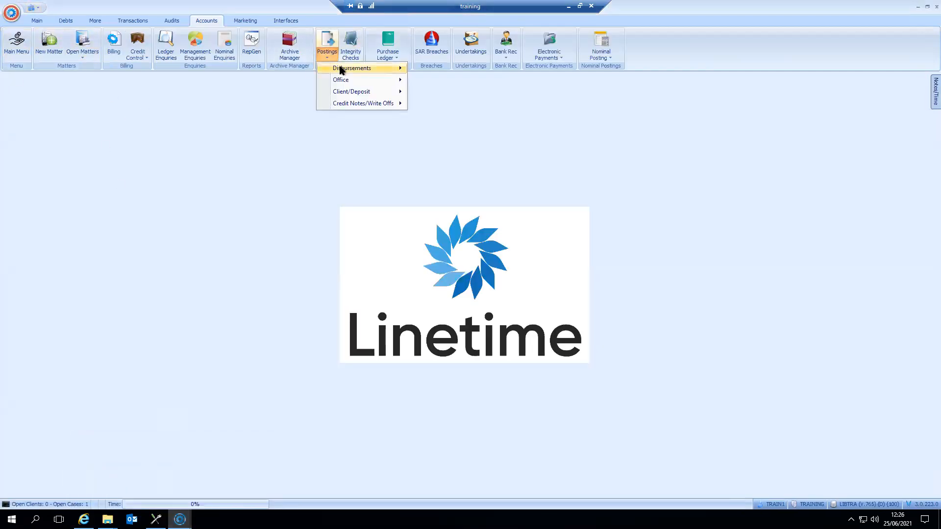
mouse_move(343, 69)
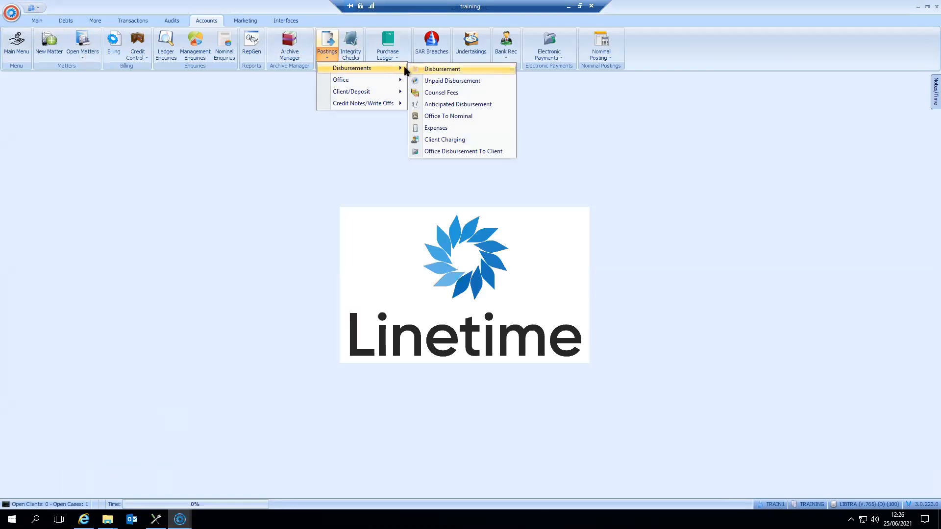
click(450, 72)
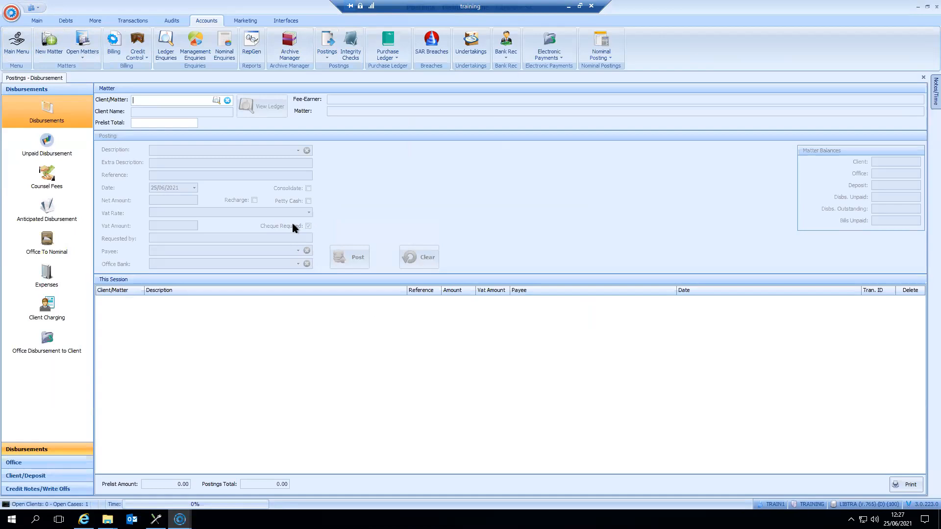
key(Return)
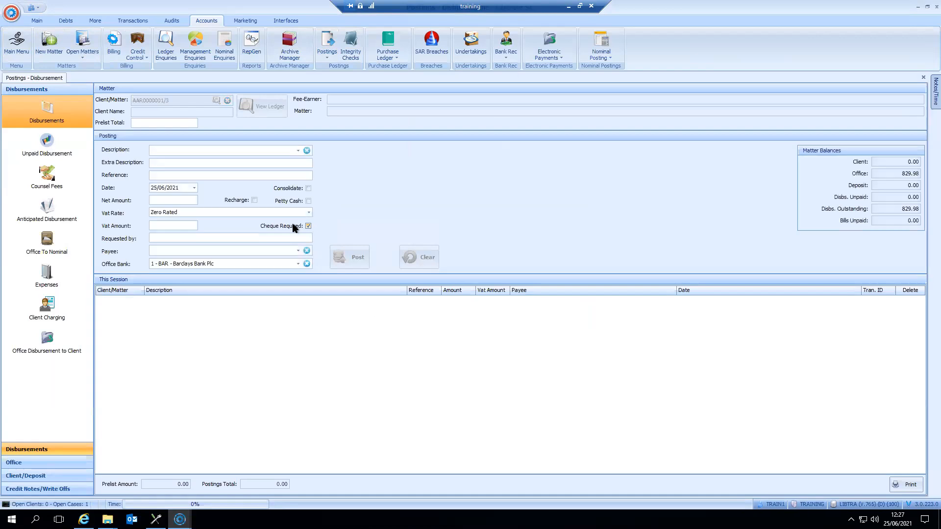
key(Tab)
key(Tab)
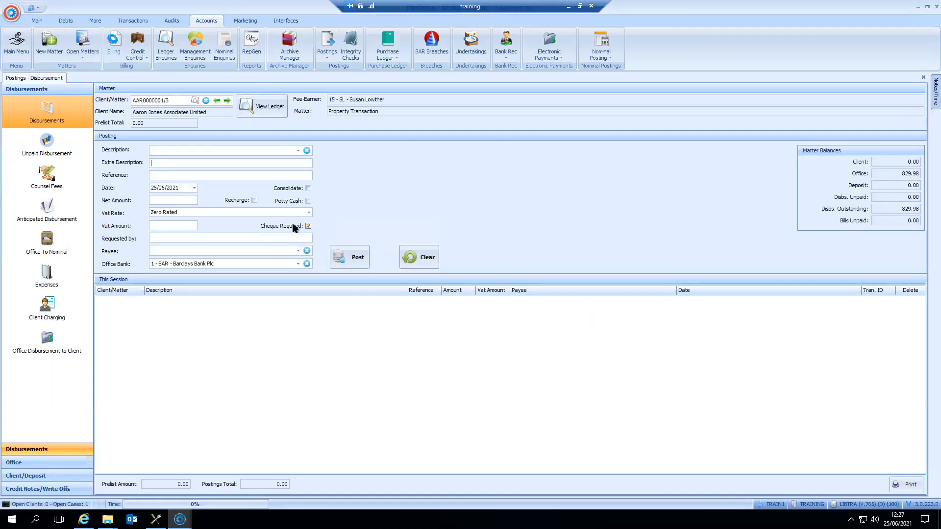
Enter the extra description "DIsb - WEBINAR Transaction", reference BACS and net amount 150 for the disbursement, keeping it zero rated
text(DIsb - WEBINAR Trandsaction)
key(Tab)
text(BACS)
key(Tab)
key(Tab)
text(150)
key(Tab)
key(Tab)
key(Tab)
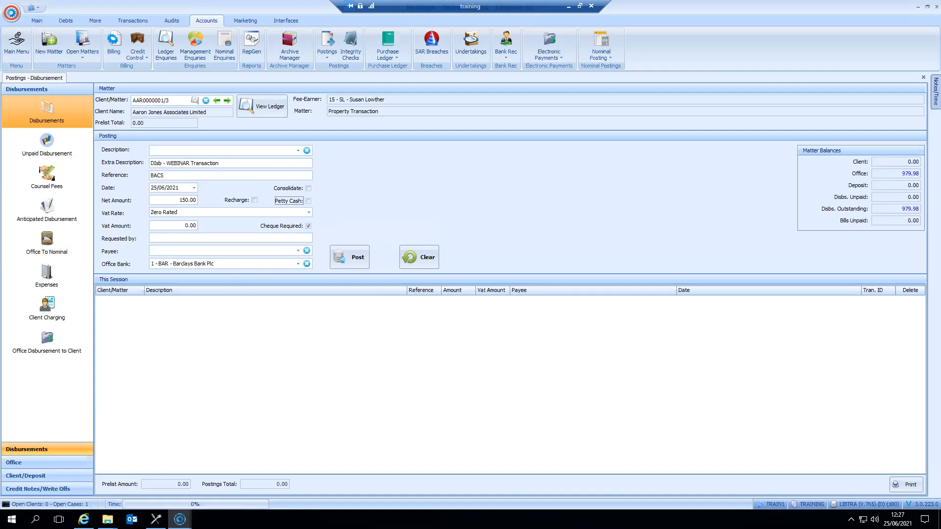
Post the disbursement to payee Aaron Jones Associates Limited with no cheque required, accepting the disbursement limit prompts
key(Tab)
key(Tab)
key(Tab)
click(308, 226)
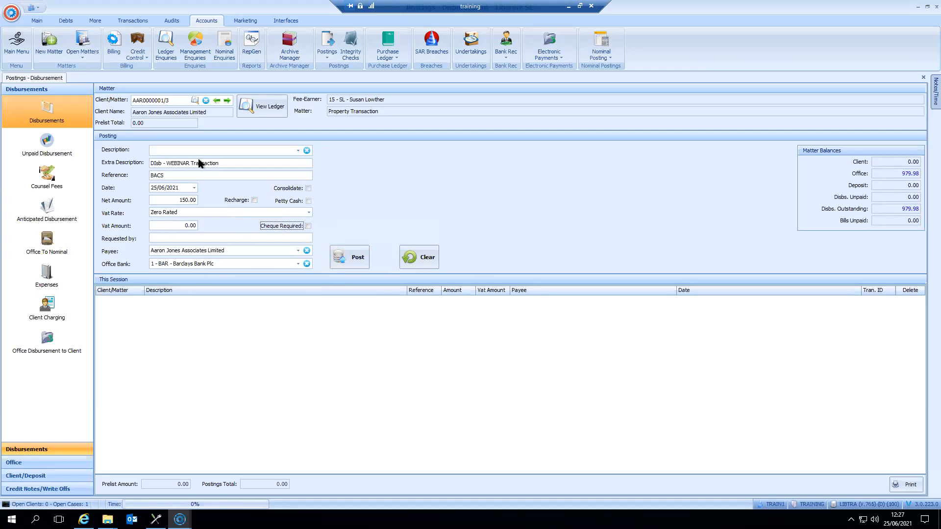
click(362, 260)
click(447, 281)
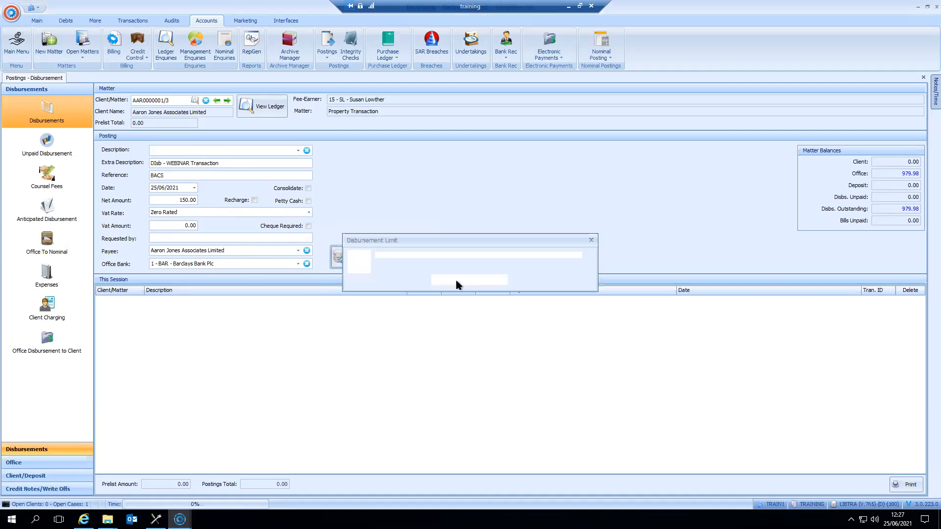
click(449, 282)
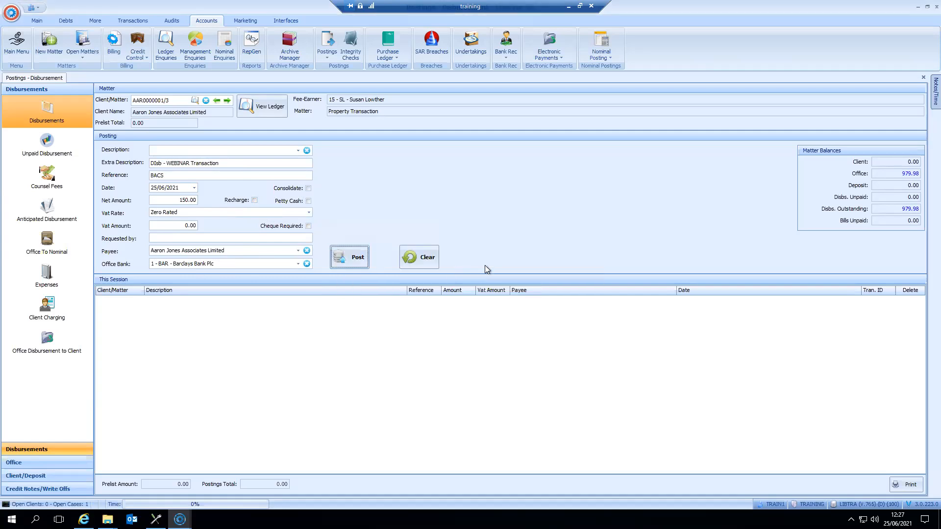
click(476, 280)
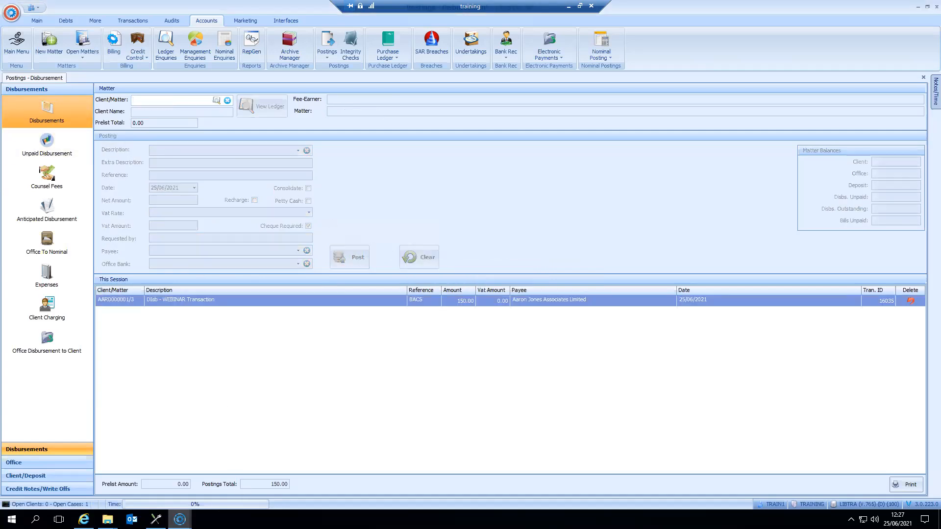
Switch to Case Direct and open the submitted bill's details for editing
mouse_move(179, 519)
click(237, 472)
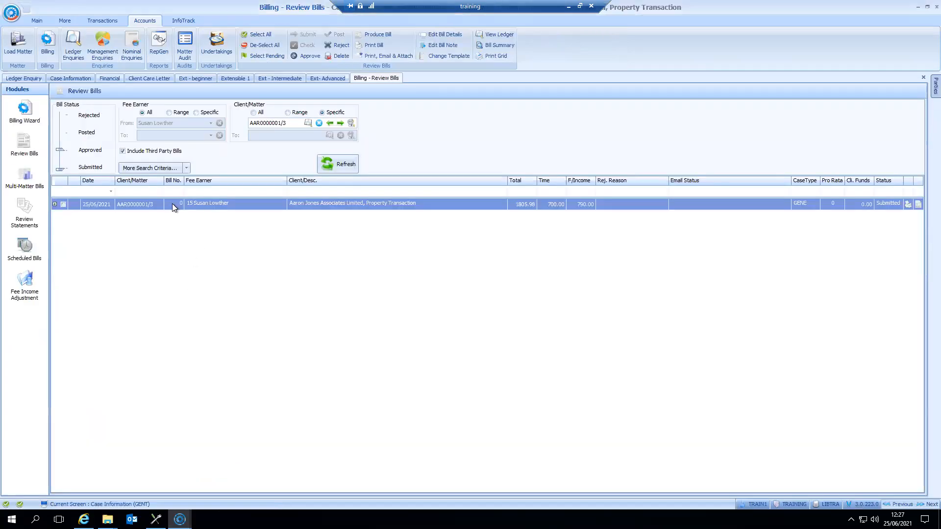
right_click(172, 204)
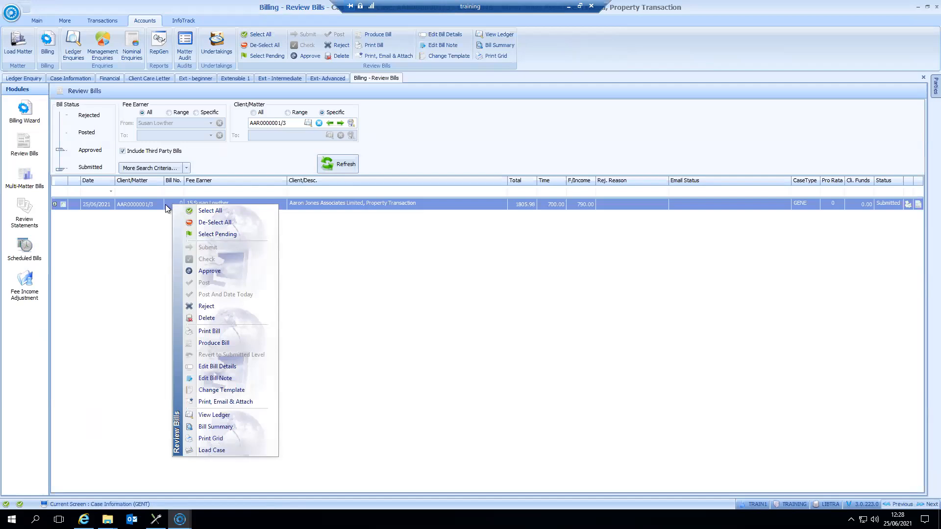
click(225, 368)
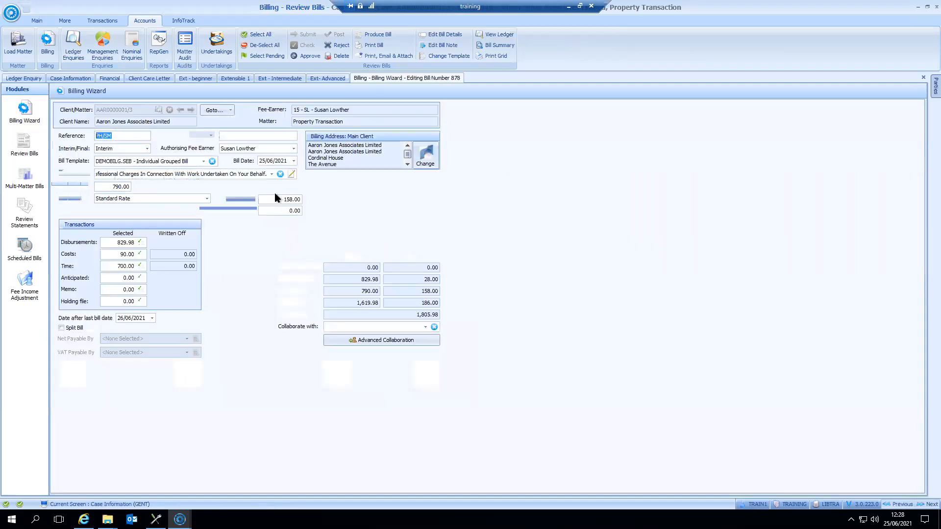
Include the "DIsb - WEBINAR Transaction" disbursement in the bill's selected disbursements and redraft the bill
click(142, 243)
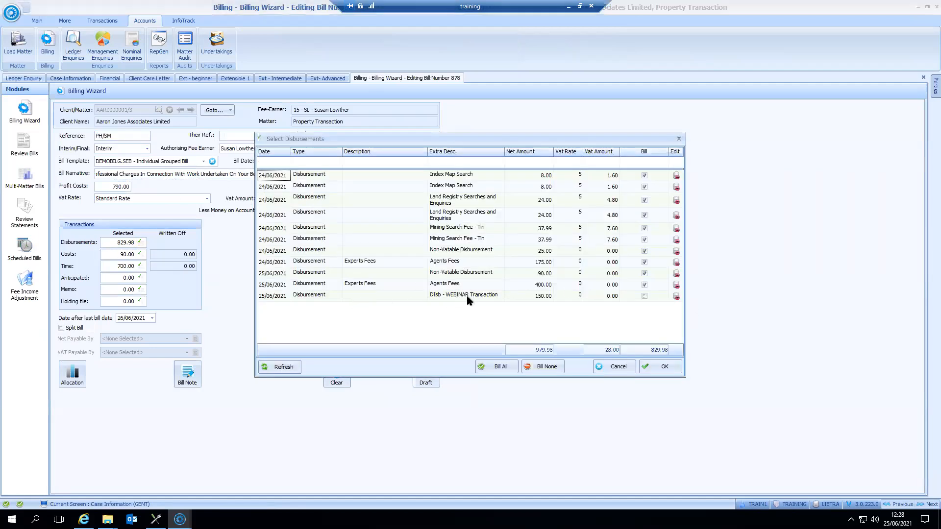
click(645, 296)
click(665, 367)
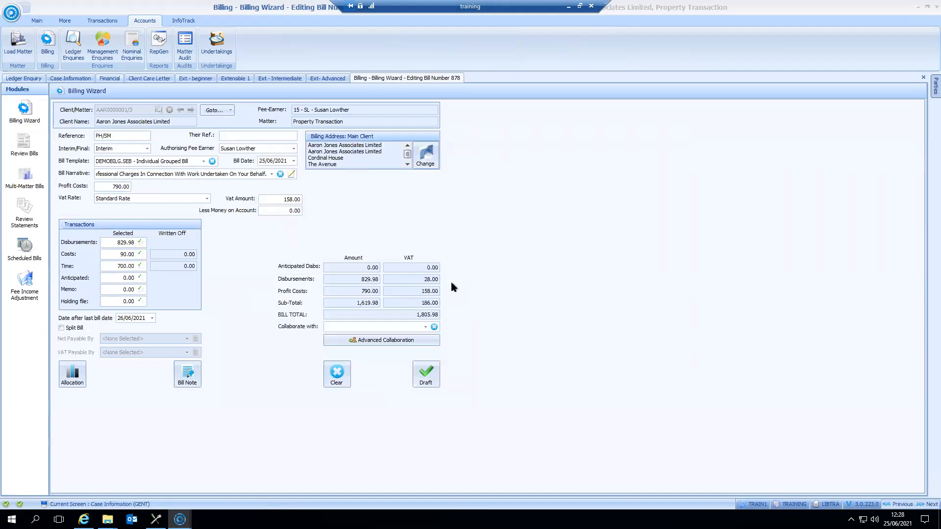
click(430, 377)
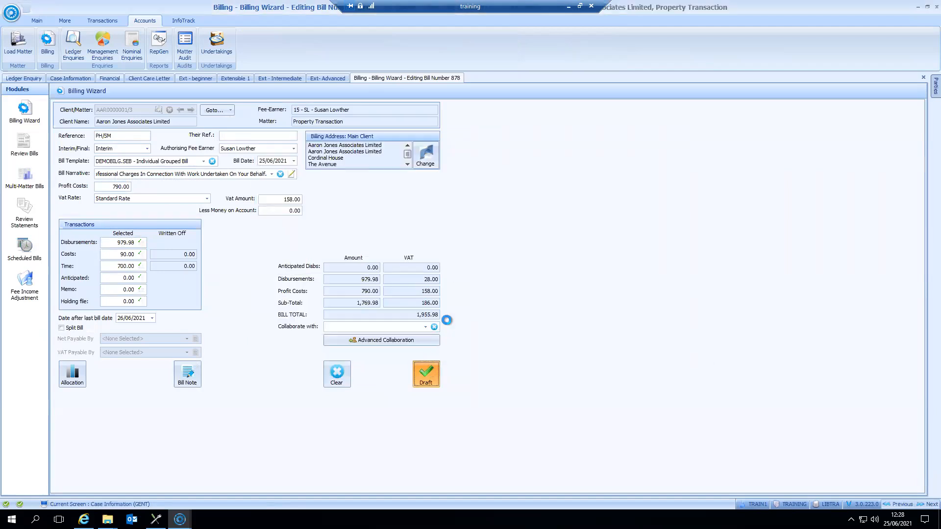
click(491, 280)
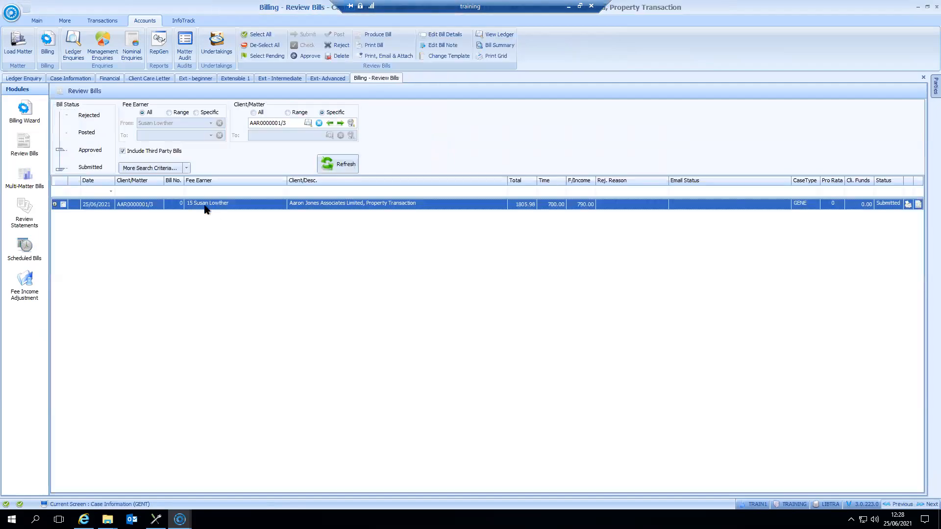
Produce the updated bill and highlight the Non-Vatable Disbursement and Agents Fee lines in its Disbursements section
right_click(233, 208)
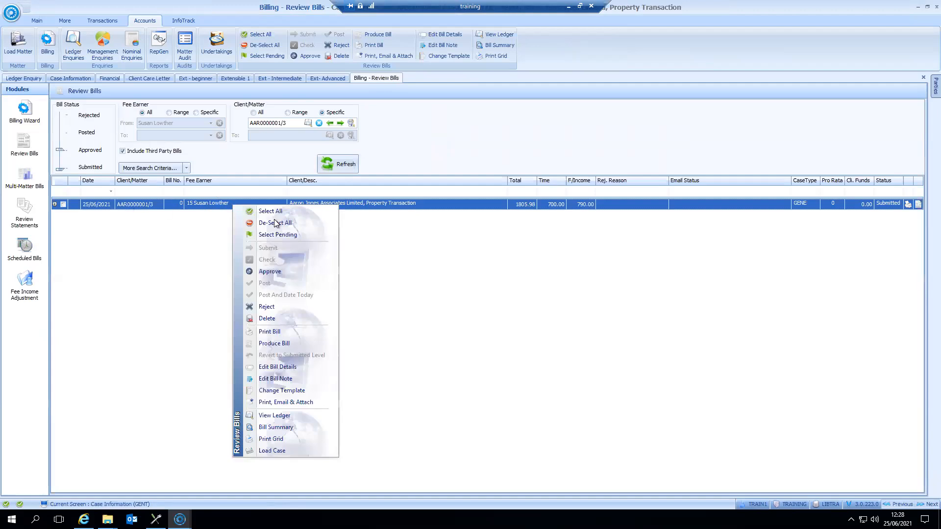
click(291, 345)
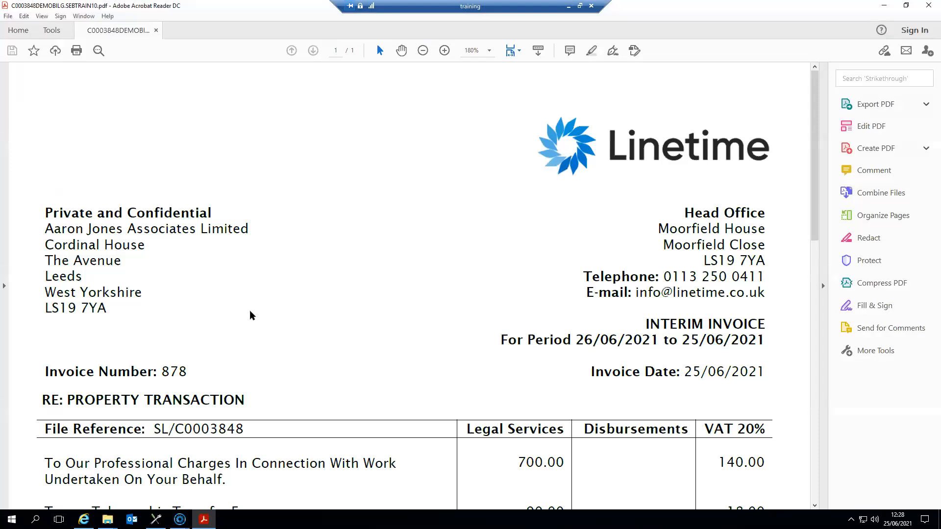
scroll(250, 315, down, 4)
scroll(275, 349, down, 2)
drag(52, 332, 744, 344)
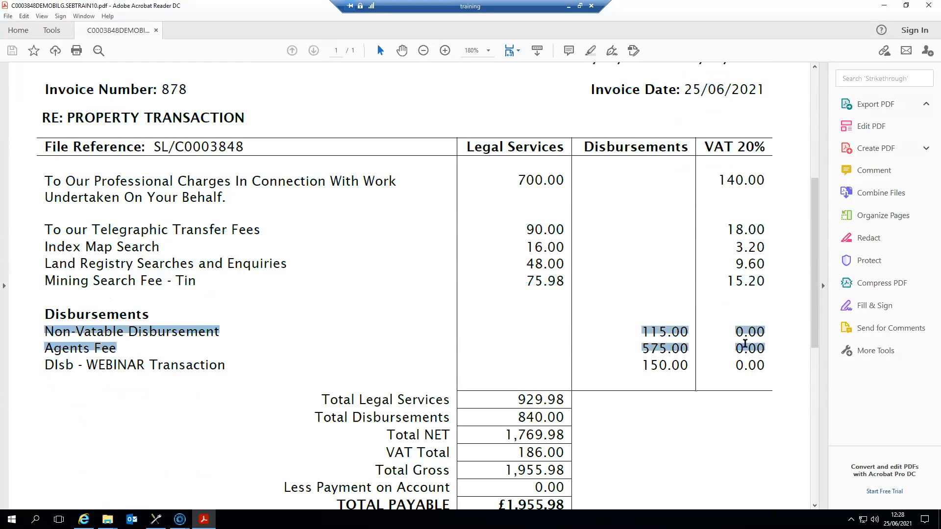
Examine the produced bill's Disbursements section, highlighting the "DIsb - WEBINAR Transaction" and Non-Vatable Disbursement lines, and close the PDF
scroll(744, 344, down, 1)
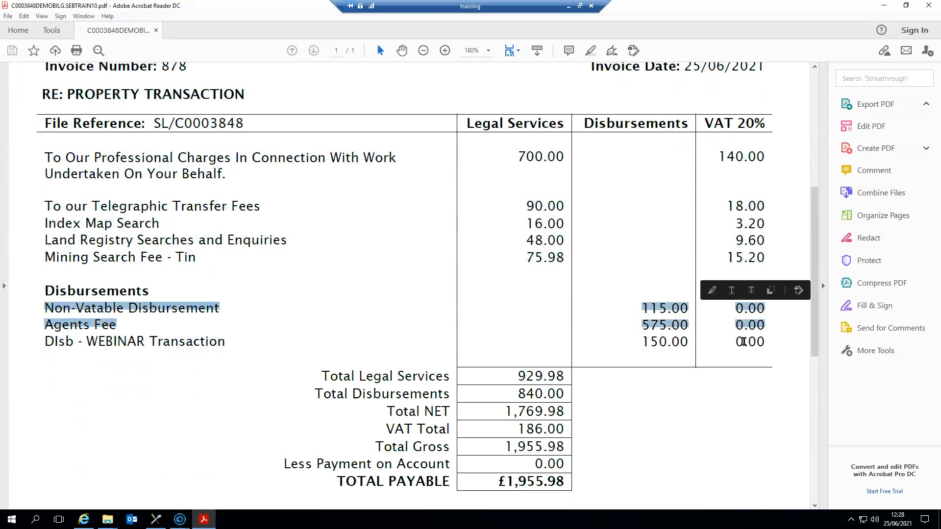
click(81, 322)
drag(81, 324, 177, 326)
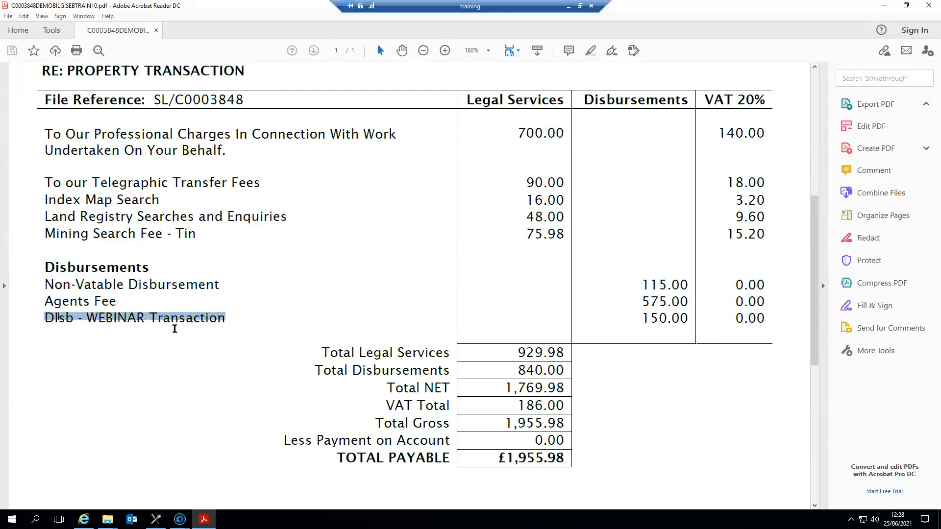
click(113, 324)
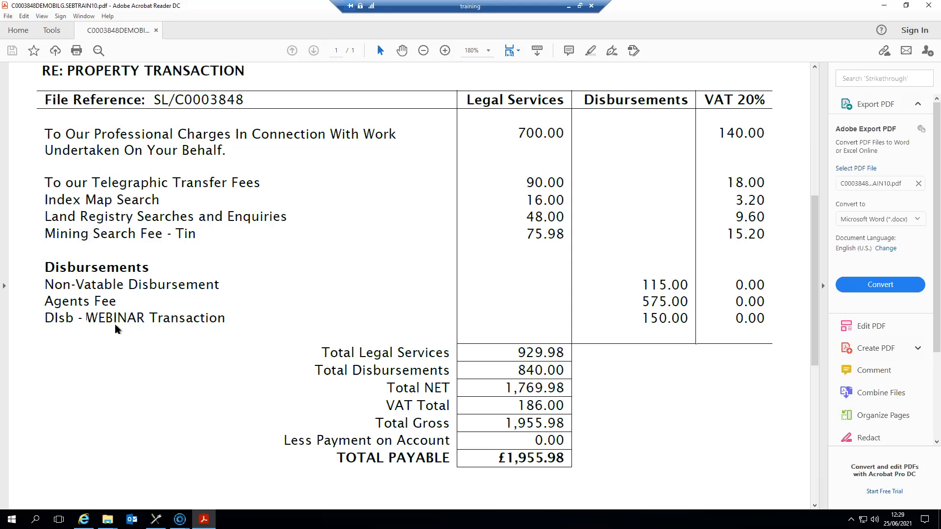
drag(58, 287, 193, 296)
click(191, 303)
scroll(168, 319, up, 7)
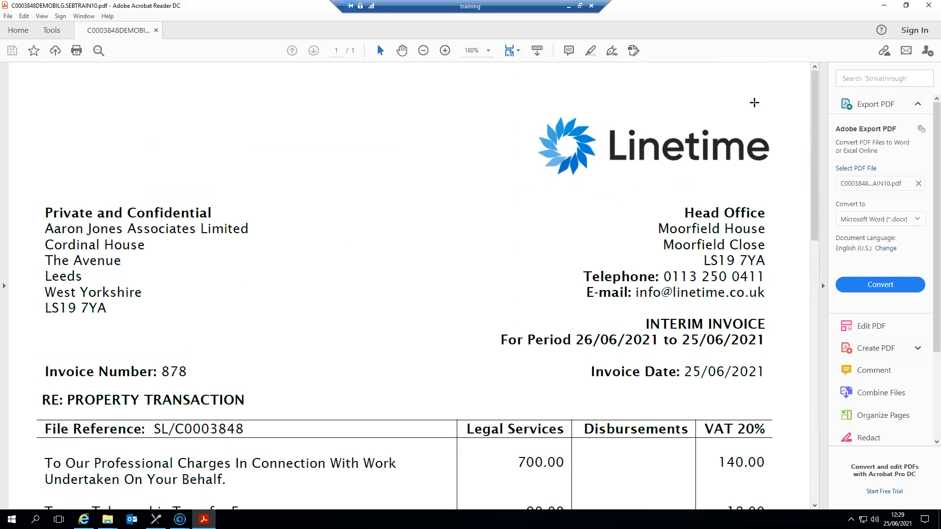
scroll(740, 168, down, 3)
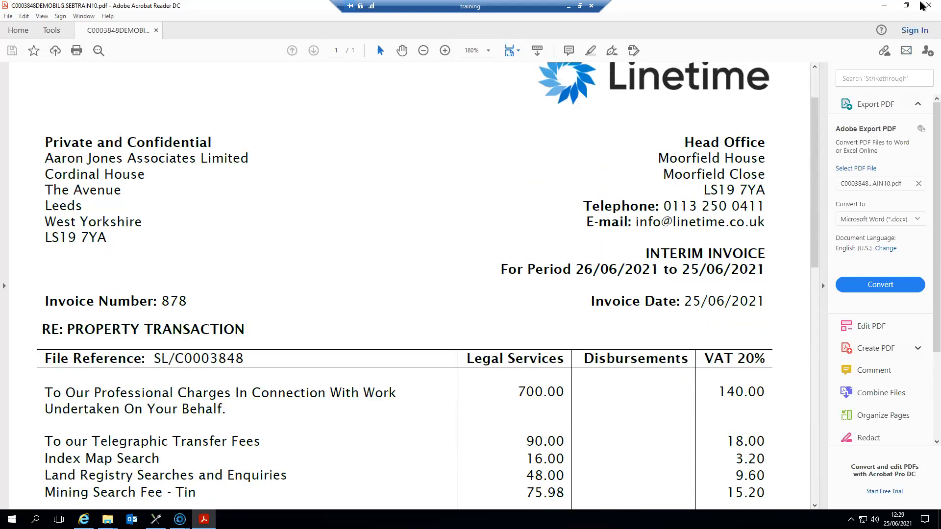
click(926, 5)
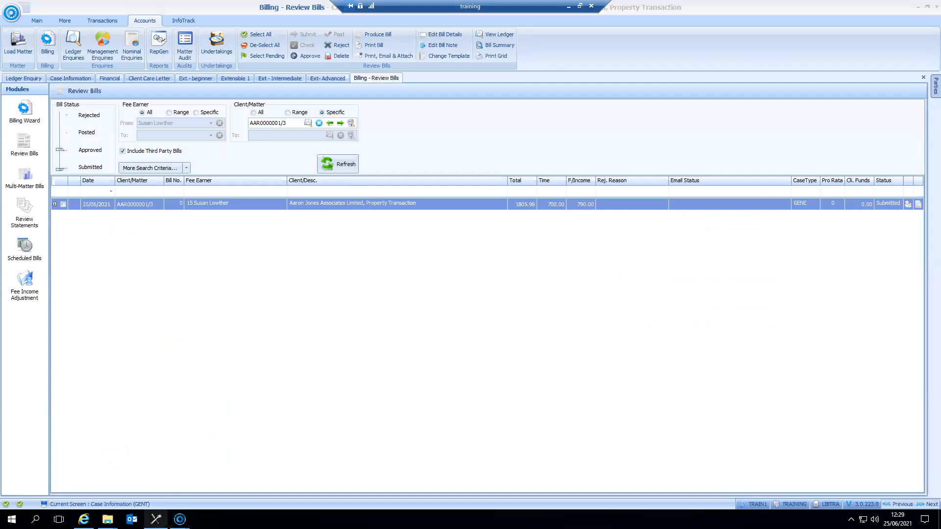
Switch to the DEMOBILG.SEB.DOCX precedent, restrict its *RCG merge code to transaction type IMS, and save and close it
click(156, 519)
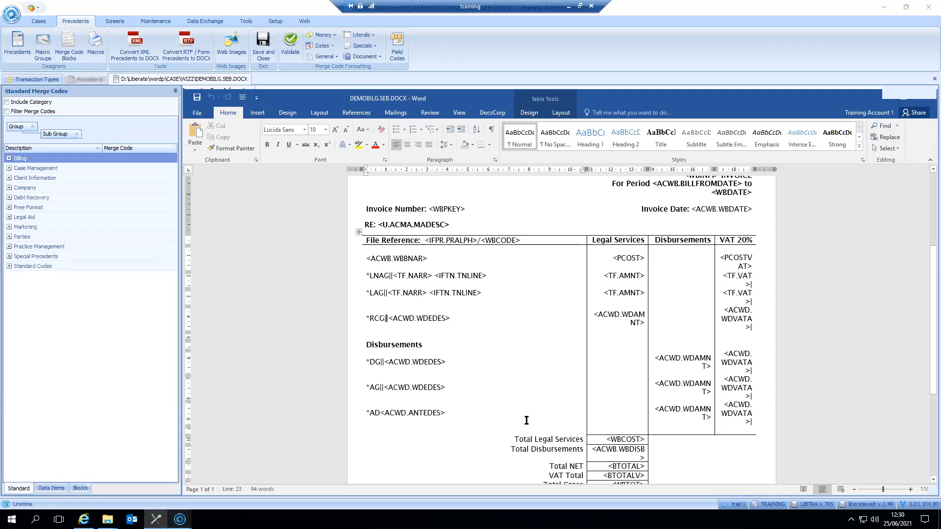
text(IMS)
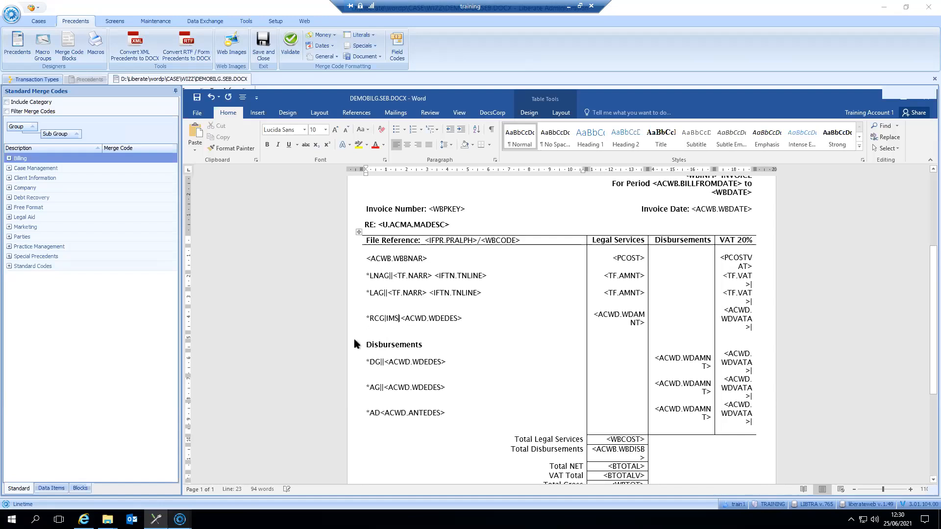
click(473, 319)
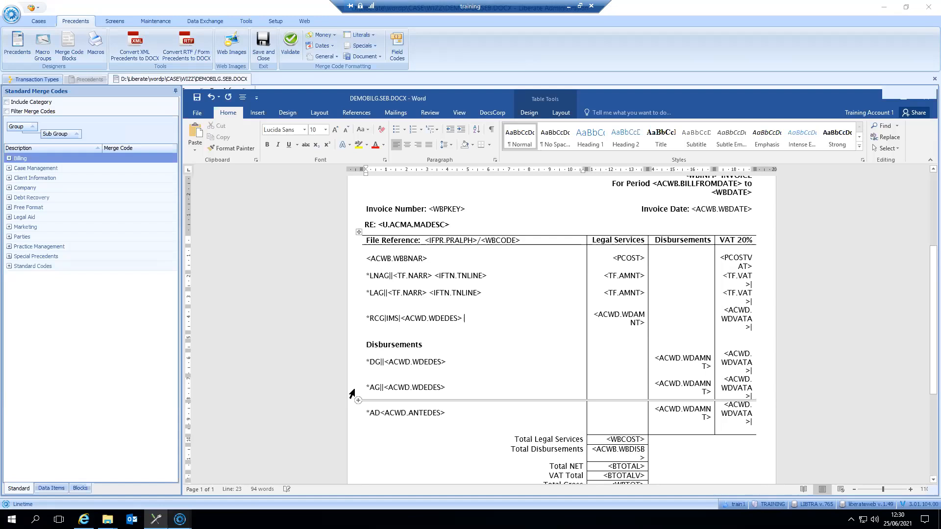
click(400, 319)
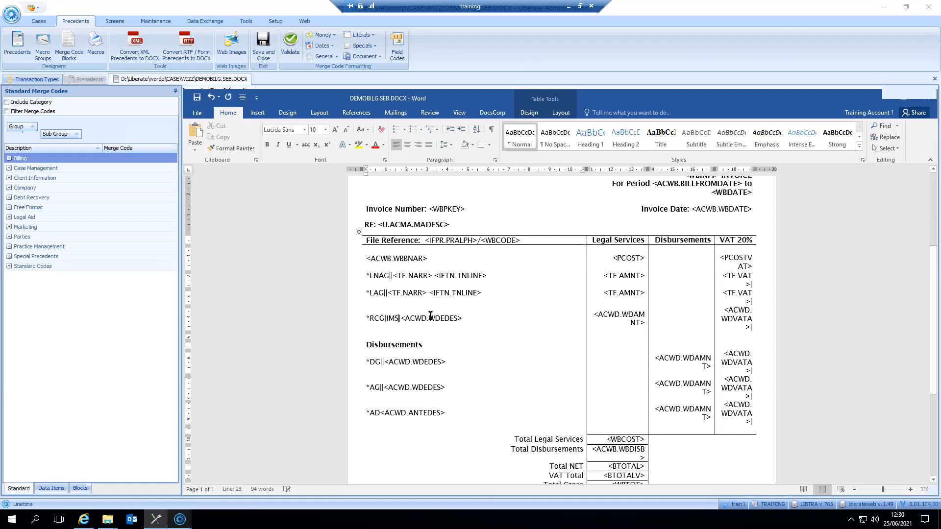
text(,)
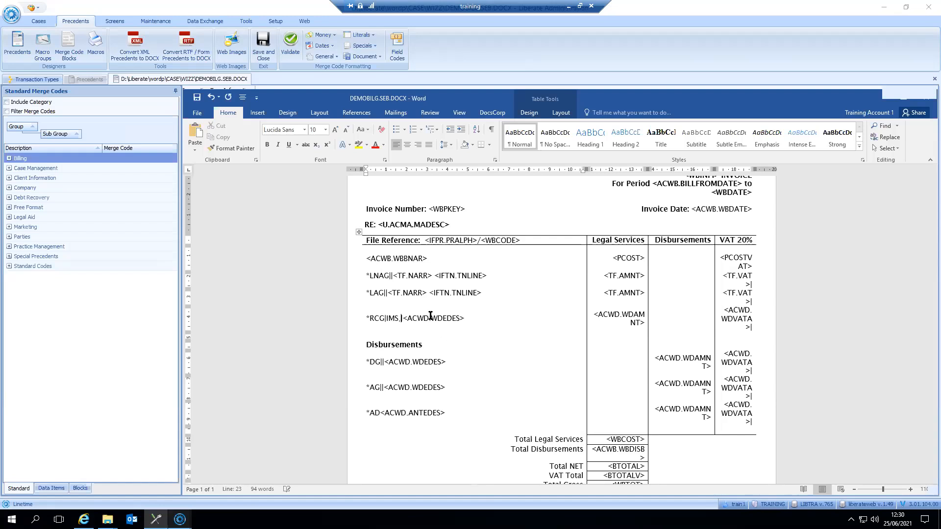
key(BackSpace)
click(267, 53)
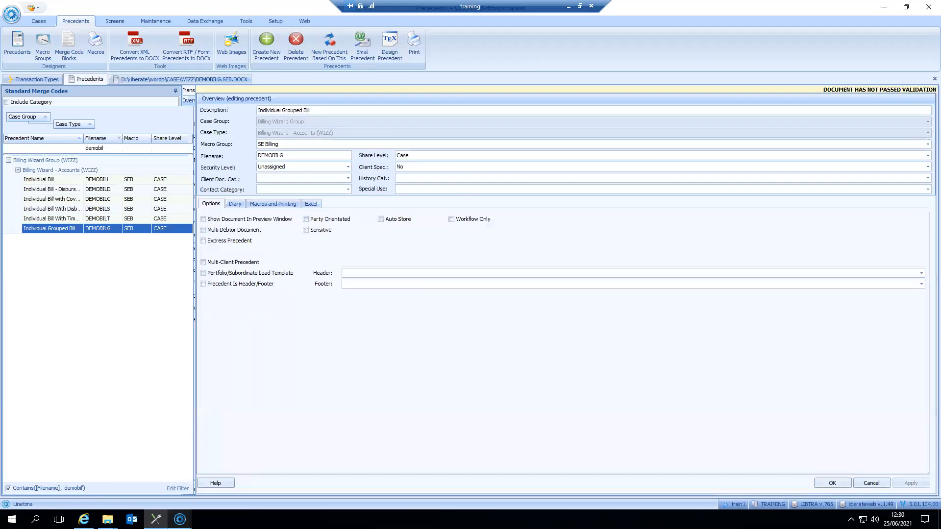
Switch to Case Direct, produce the submitted bill again, and highlight its Index Map Search line
mouse_move(180, 519)
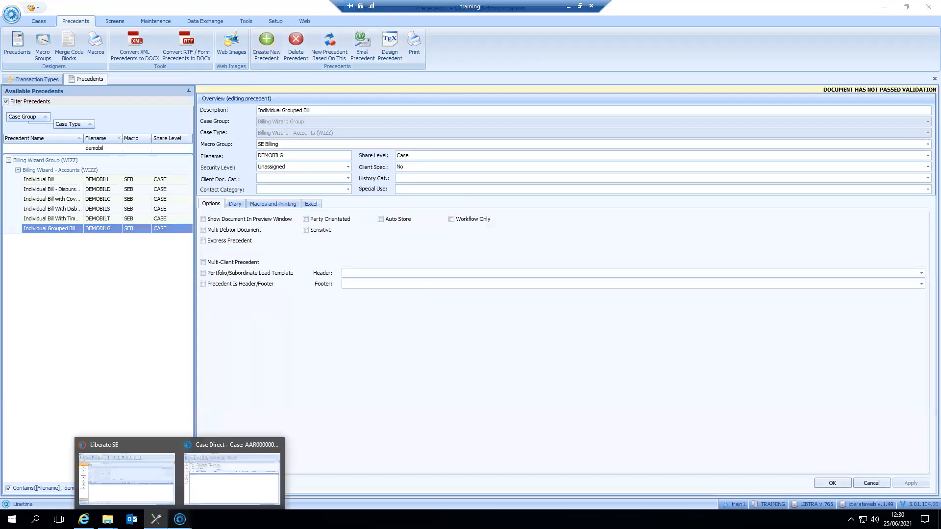
click(243, 469)
right_click(230, 206)
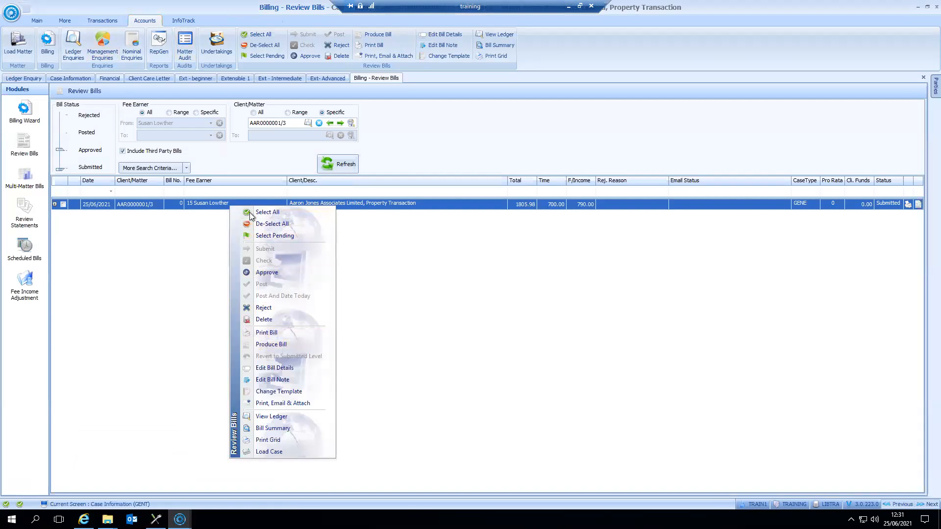
click(281, 344)
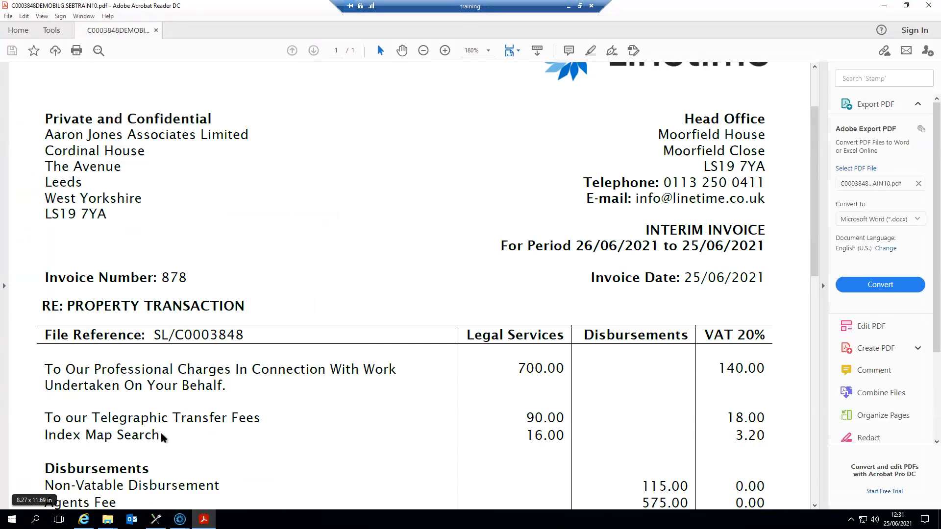
scroll(247, 456, down, 3)
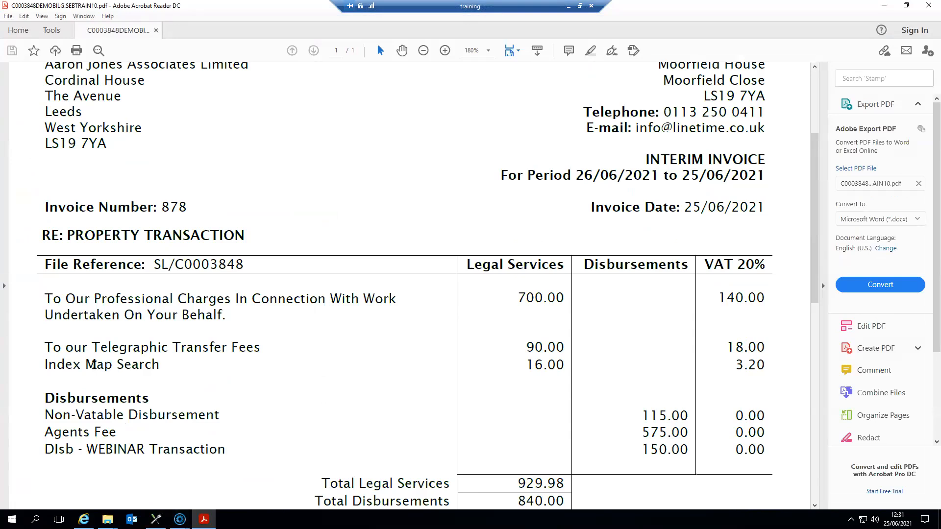
drag(48, 364, 155, 366)
click(479, 371)
scroll(486, 372, down, 5)
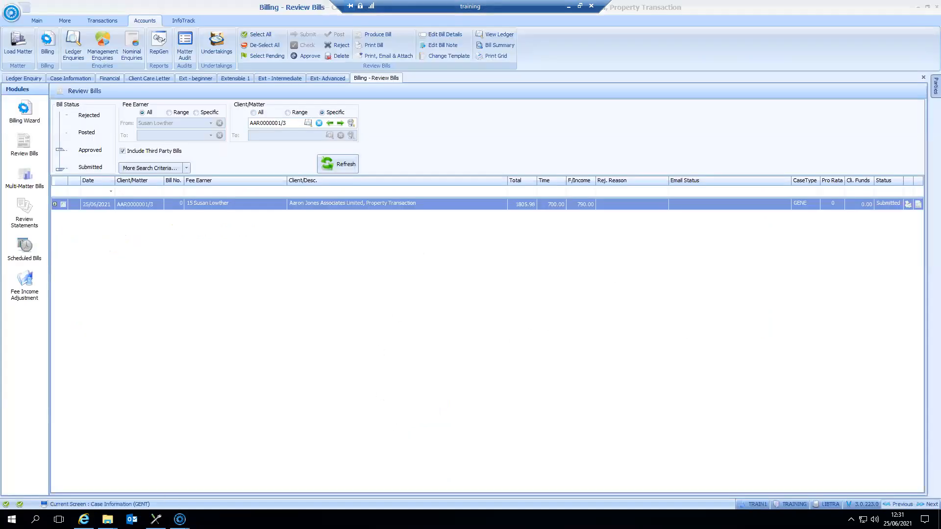
Back in the DEMOBILG.SEB.DOCX precedent, insert a table row above the *RCG|IMS| line containing the bold heading "Index Searches"
click(156, 519)
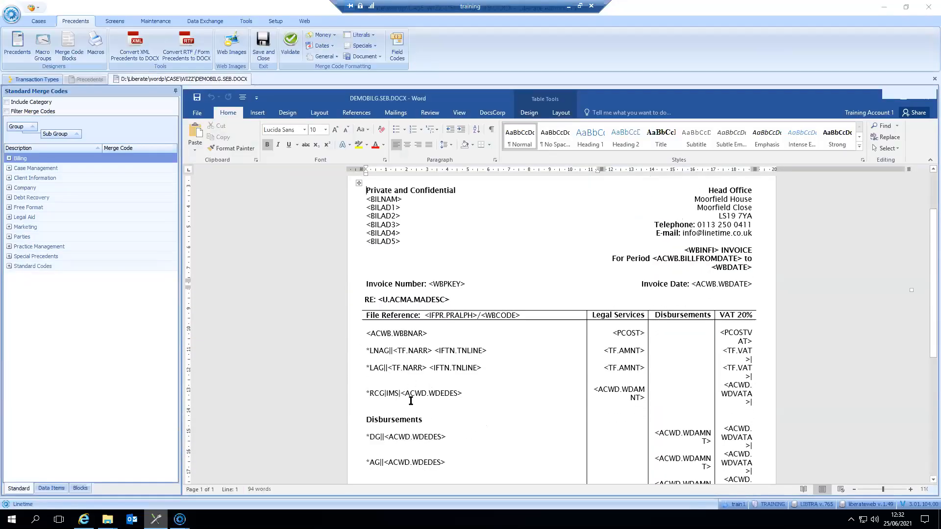
drag(381, 396, 737, 395)
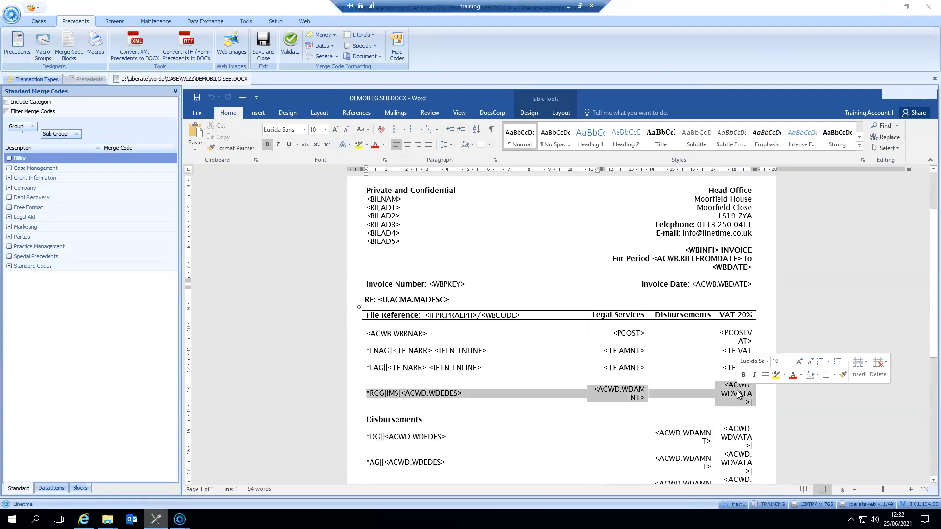
click(856, 374)
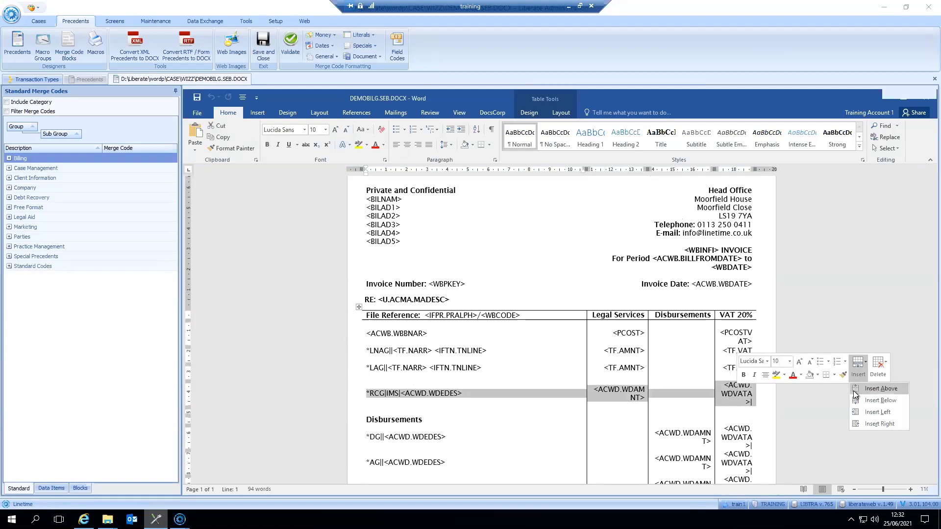
click(858, 391)
click(380, 387)
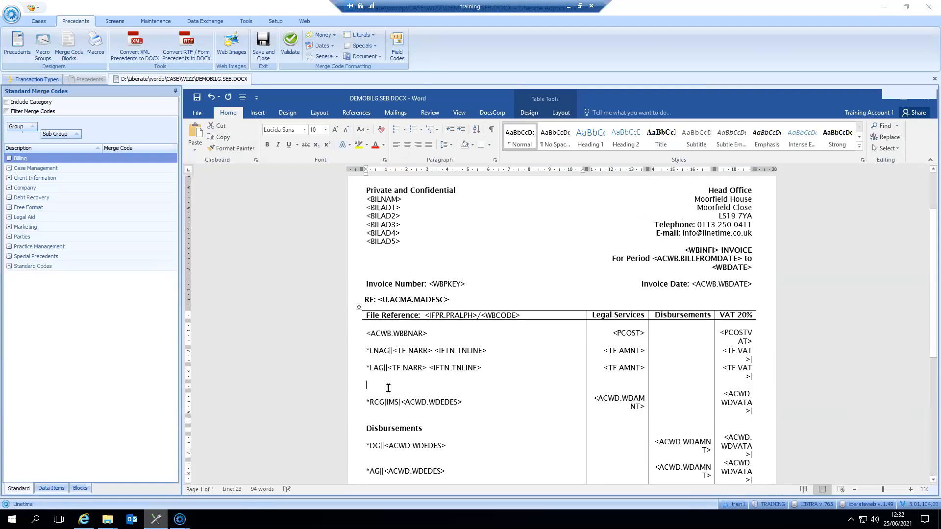
text(Ind)
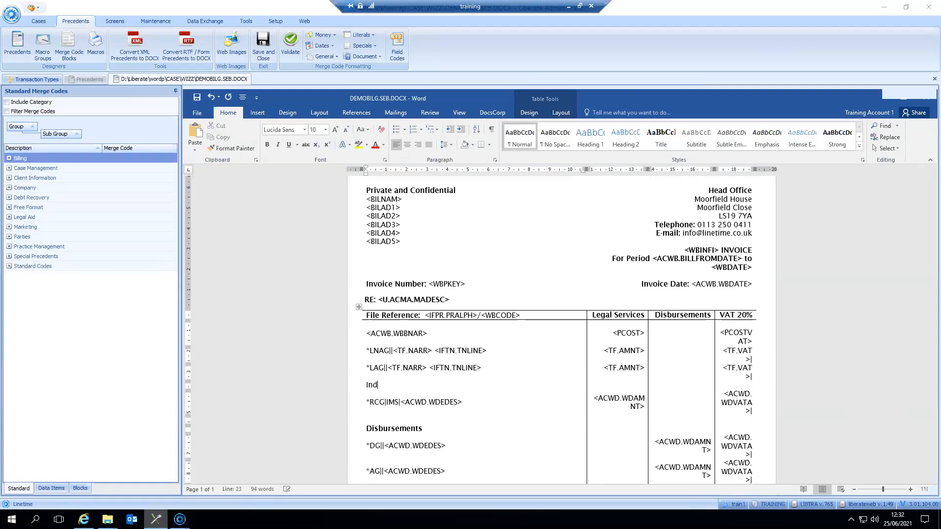
text(ex Searches)
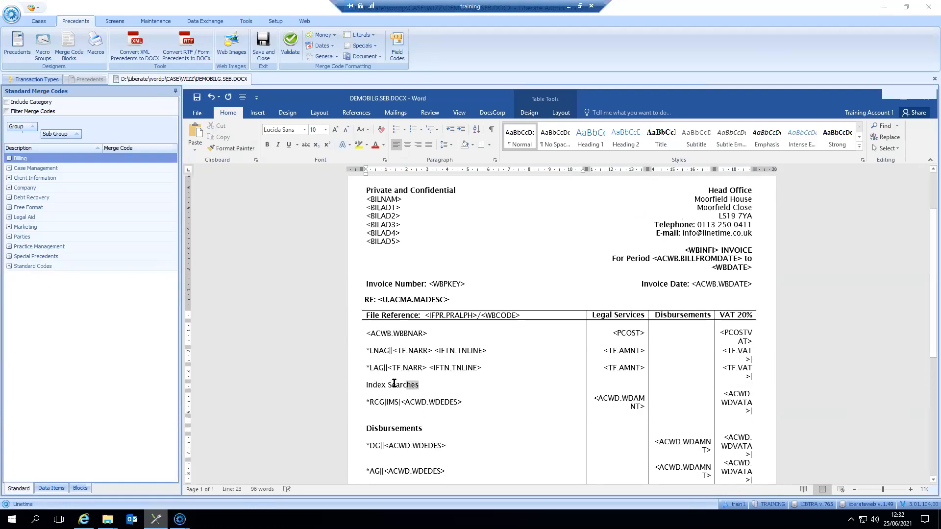
click(364, 388)
key(ctrl+b)
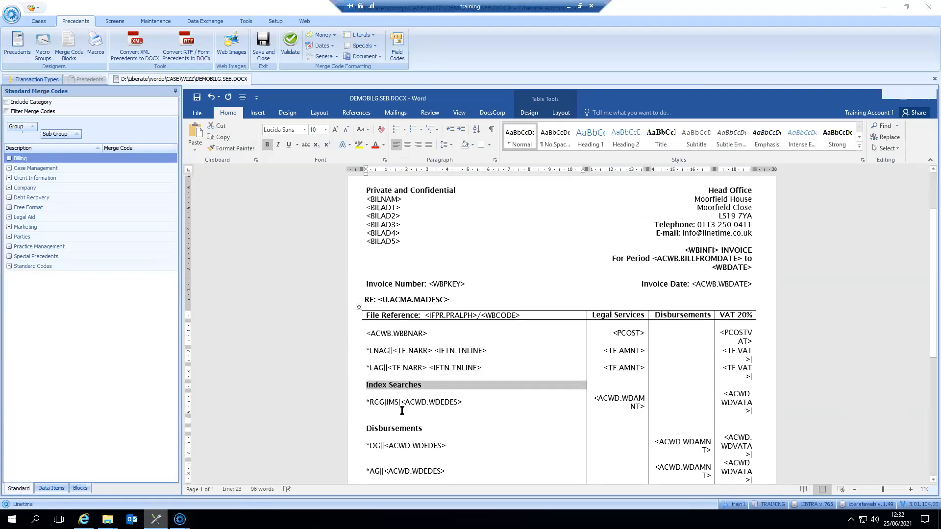
Insert two table rows below the *RCG|IMS| line and enter the heading "Land Reg Searches" in the first
click(402, 416)
drag(379, 403, 735, 402)
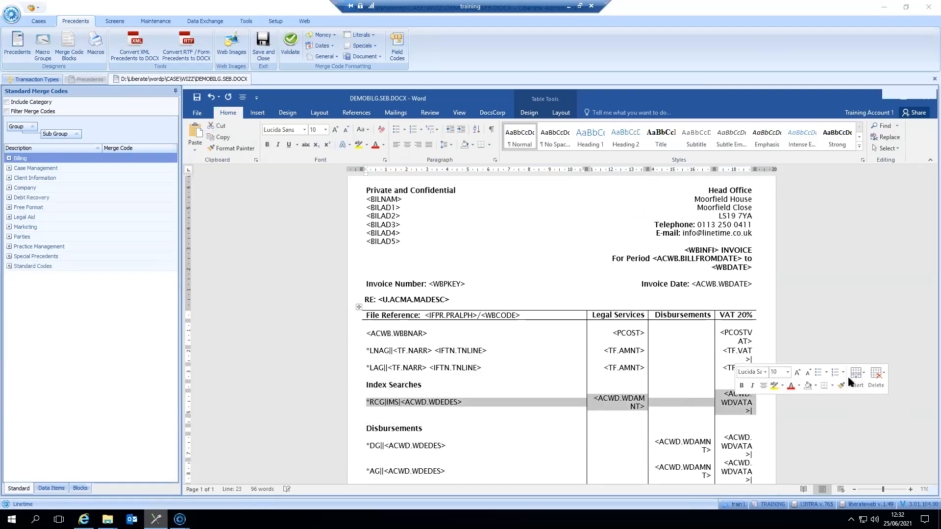
click(853, 375)
click(878, 412)
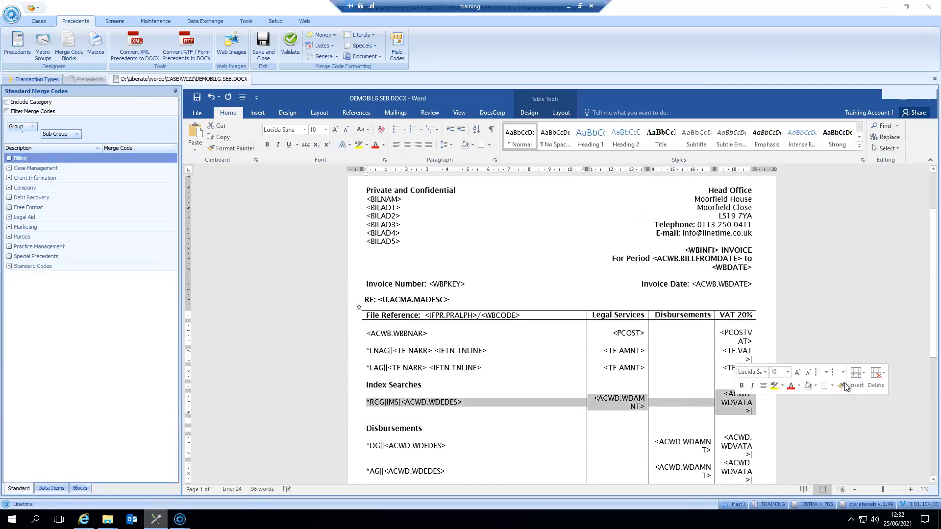
click(853, 382)
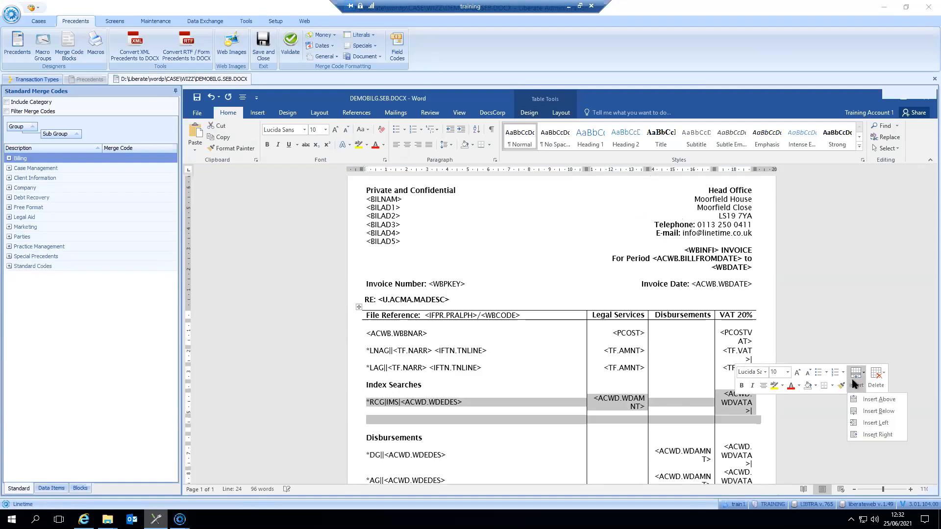
click(876, 413)
click(382, 421)
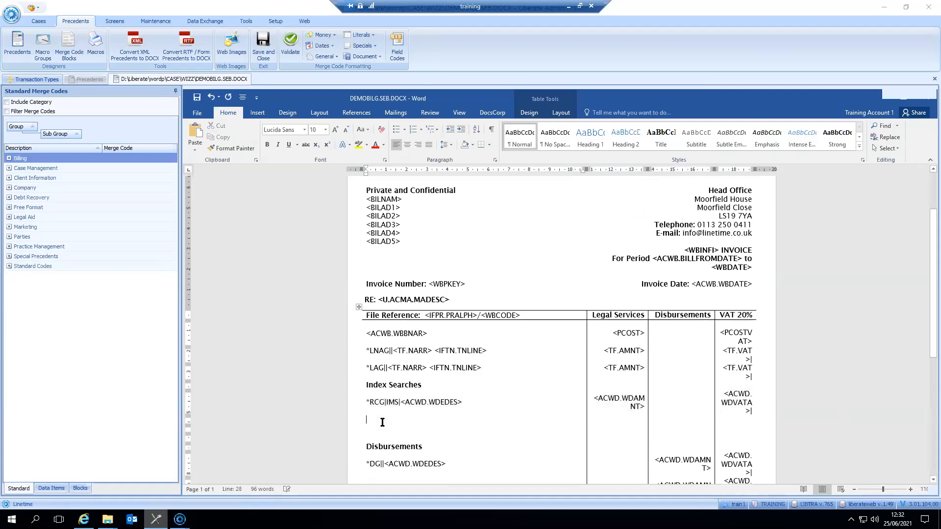
text(Land Re)
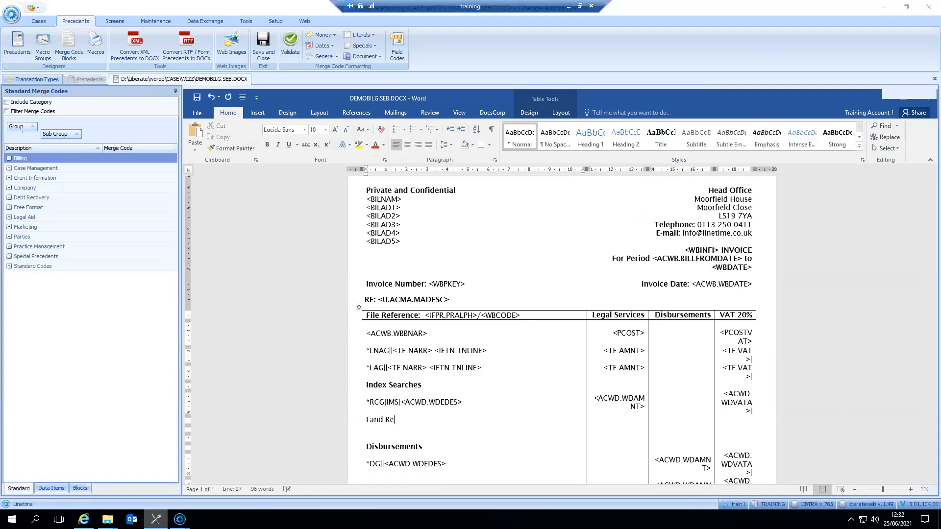
text(g Searches)
Copy the whole *RCG|IMS| row beneath the "Land Reg Searches" heading and make that heading bold
drag(367, 402, 744, 403)
key(ctrl+c)
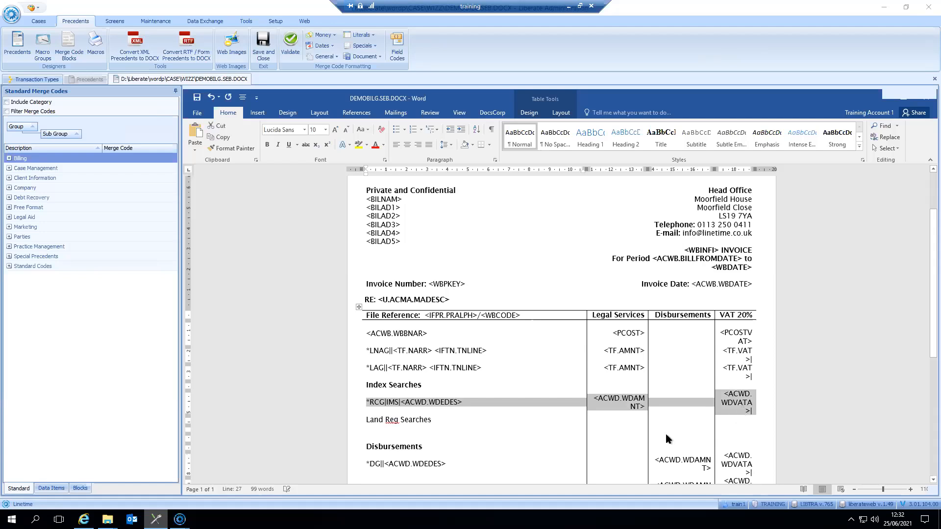
click(378, 423)
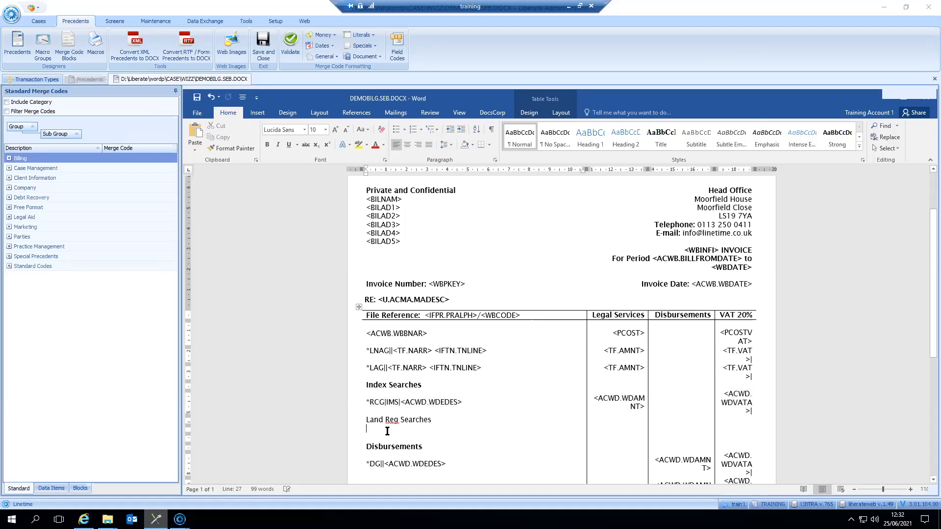
key(ctrl+v)
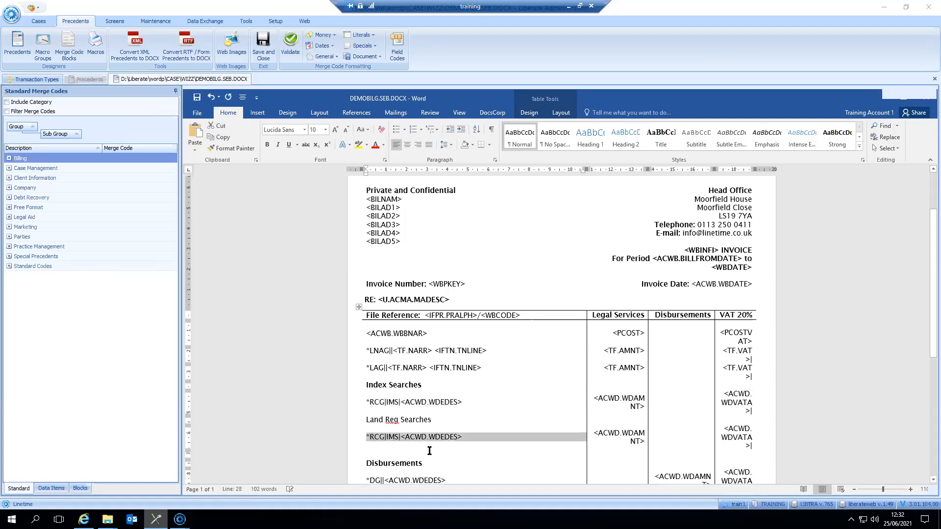
mouse_move(375, 421)
mouse_down()
mouse_move(384, 433)
mouse_move(371, 421)
mouse_up()
key(ctrl+b)
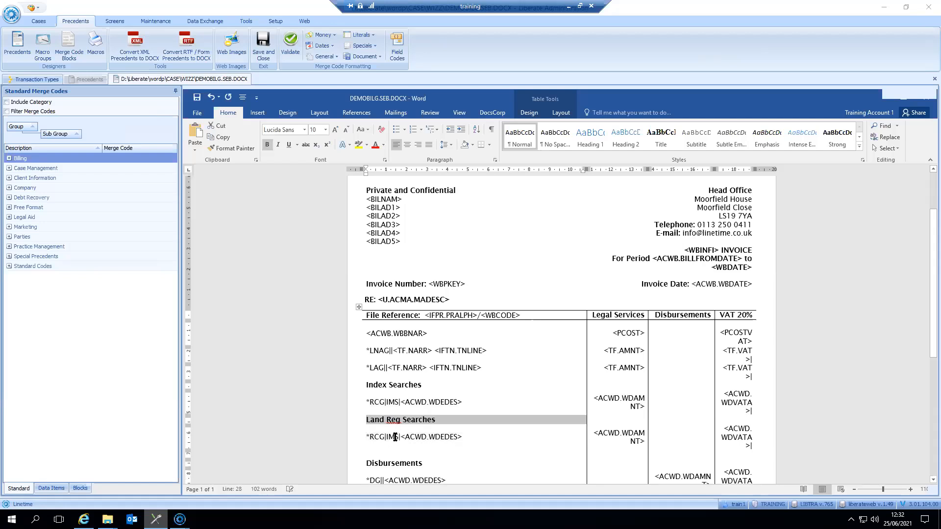
Set the transaction type in the copied *RCG merge code under "Land Reg Searches" to LRSE
click(395, 436)
key(BackSpace)
key(BackSpace)
key(BackSpace)
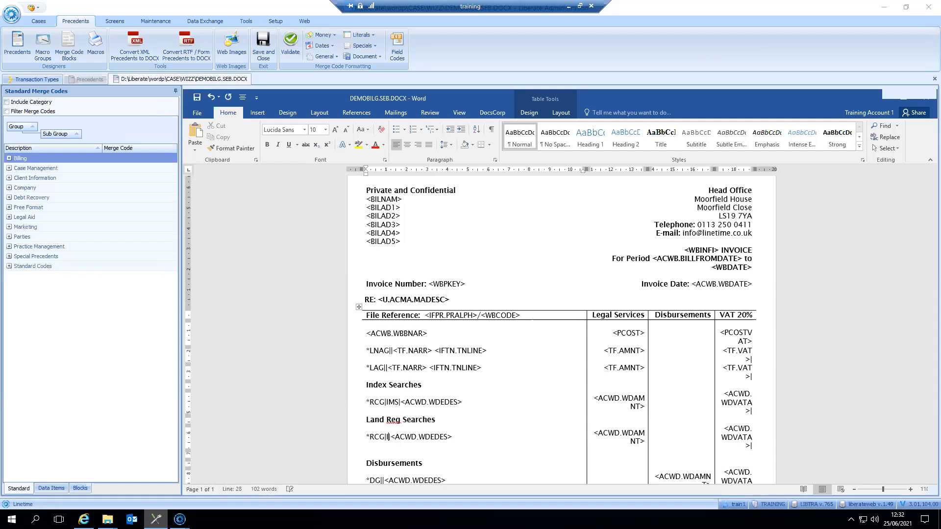
text(LRSE)
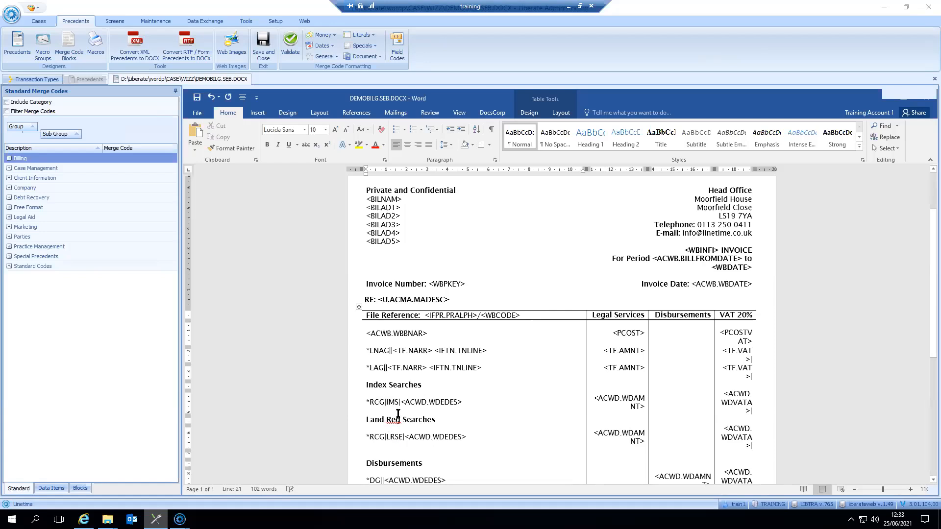
Save and close the precedent, switch to Liberate's Review Bills screen and produce the submitted property transaction bill
click(262, 49)
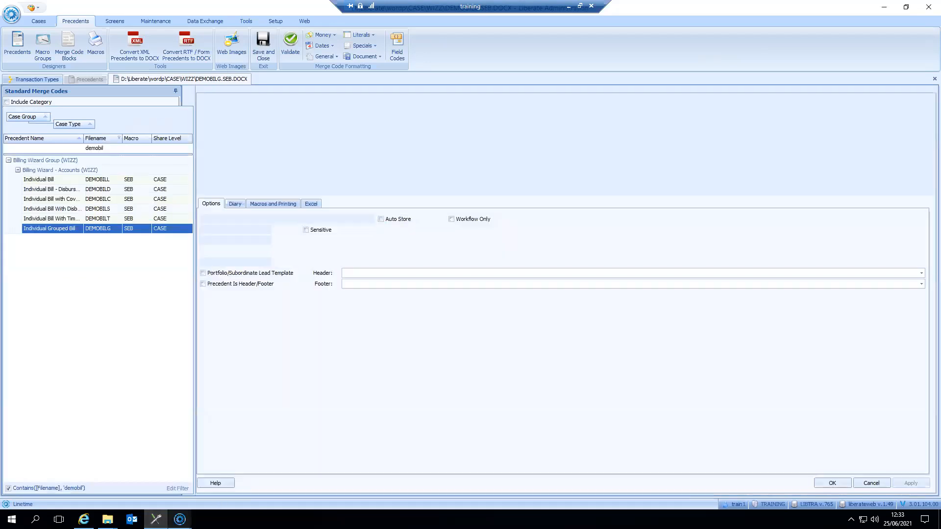
mouse_move(180, 519)
click(230, 463)
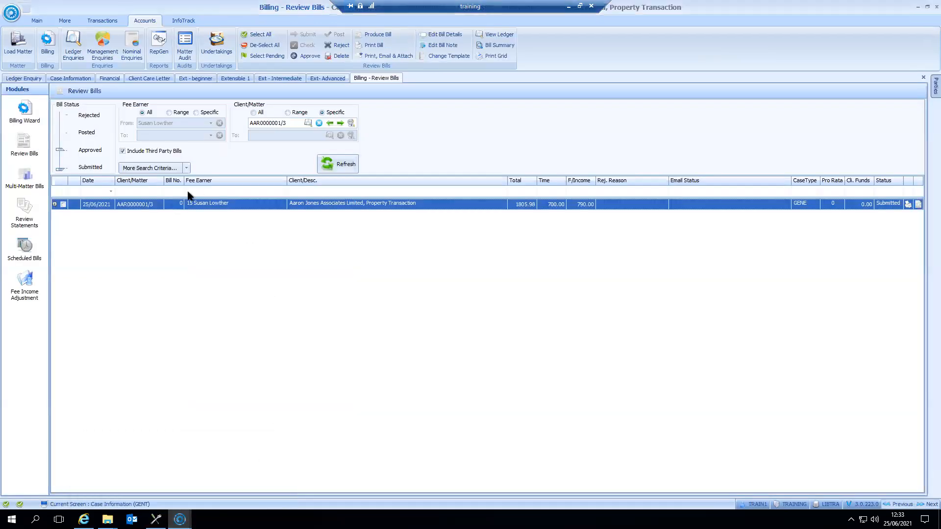
right_click(202, 206)
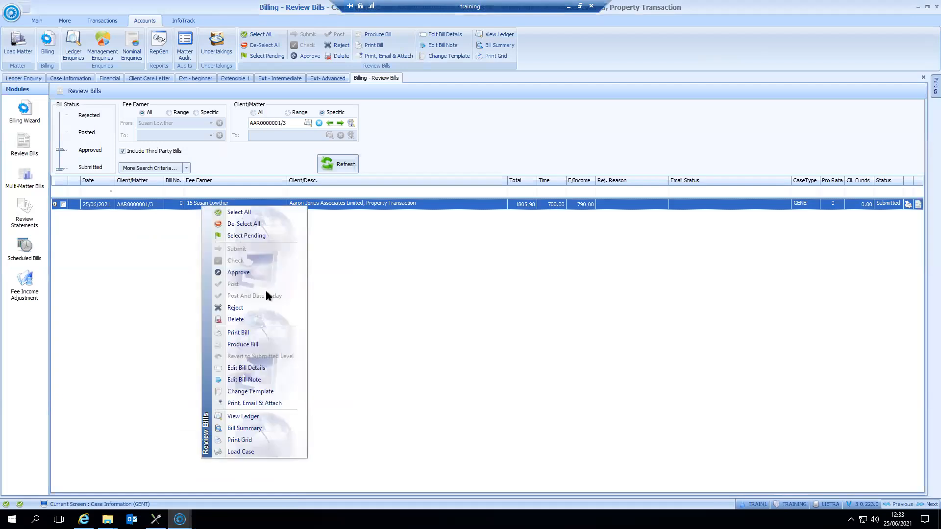
click(243, 344)
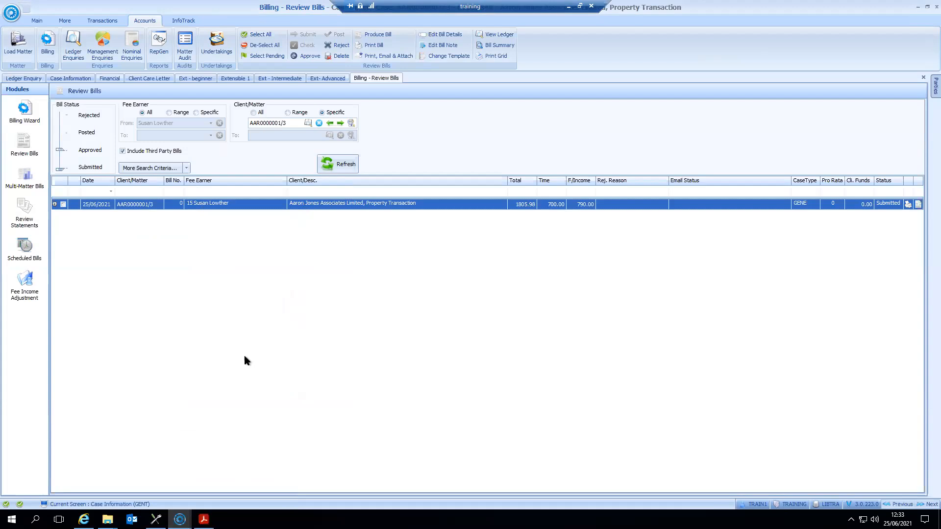
Check the "Index Searches" and "Land Reg Searches" groupings in the produced PDF invoice and close it
scroll(256, 367, down, 3)
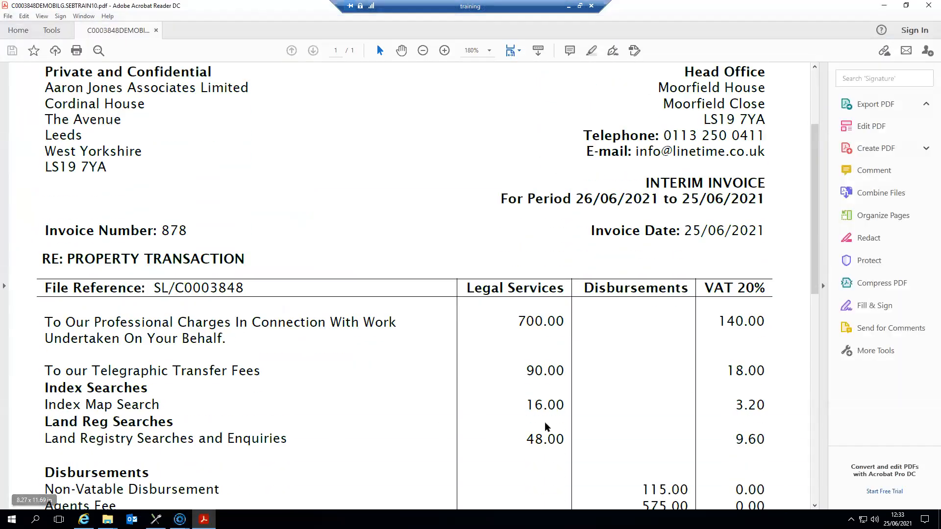
scroll(47, 396, down, 2)
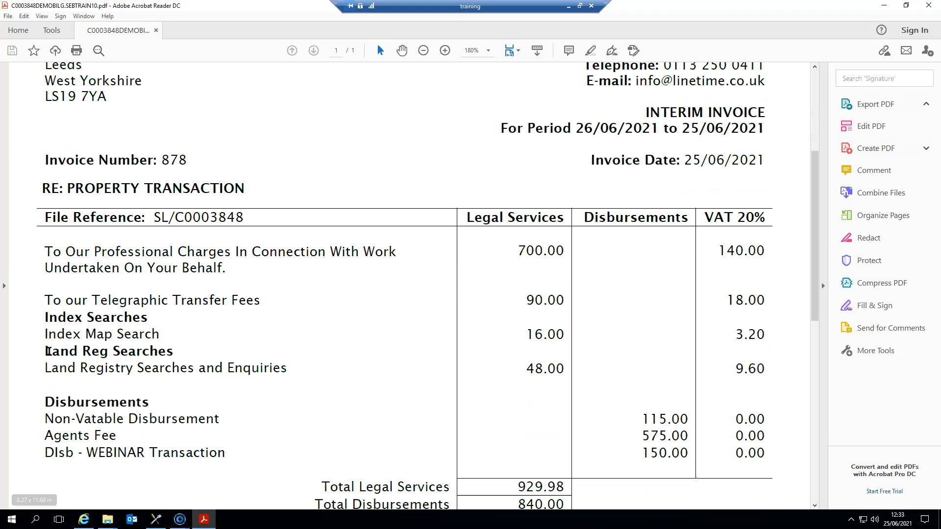
scroll(54, 352, up, 1)
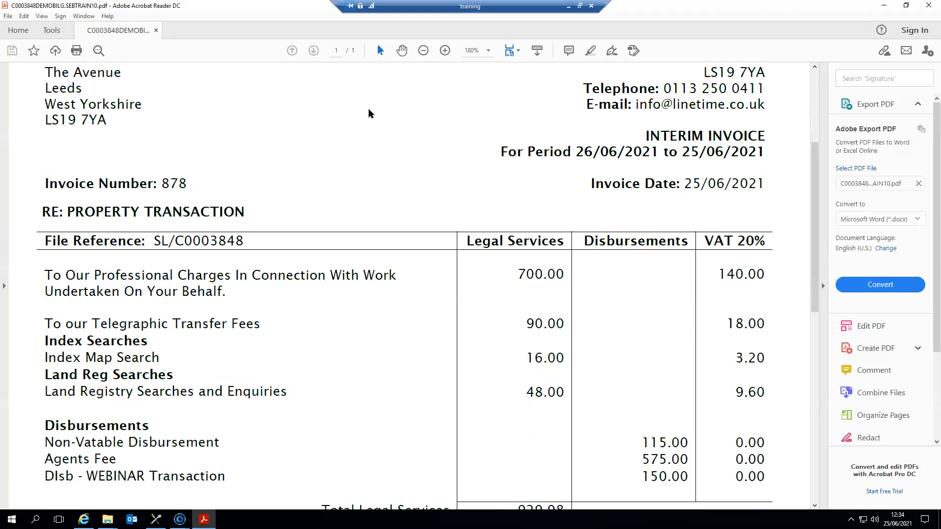
click(929, 5)
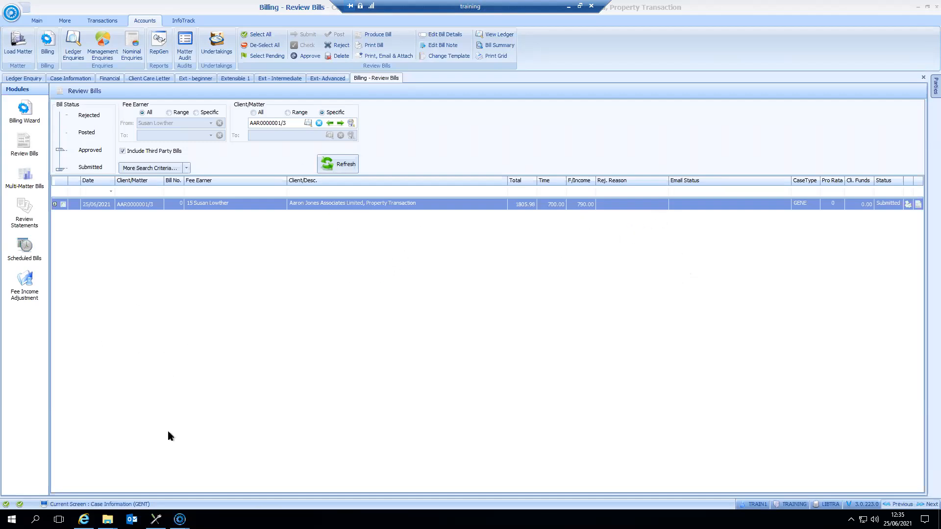
Return to the precedents designer, reopen the Individual Grouped Bill document (DEMOBILG) and review its recharge and disbursement merge codes
click(156, 520)
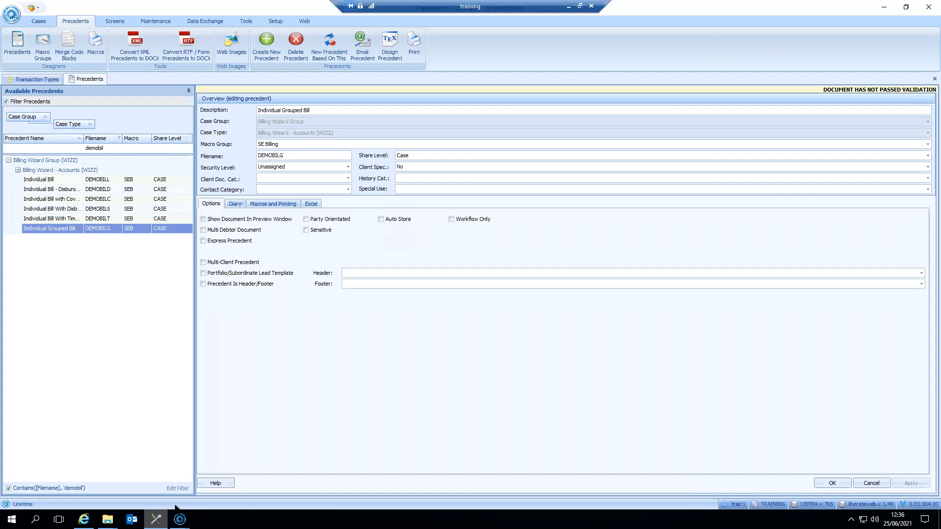
double_click(85, 227)
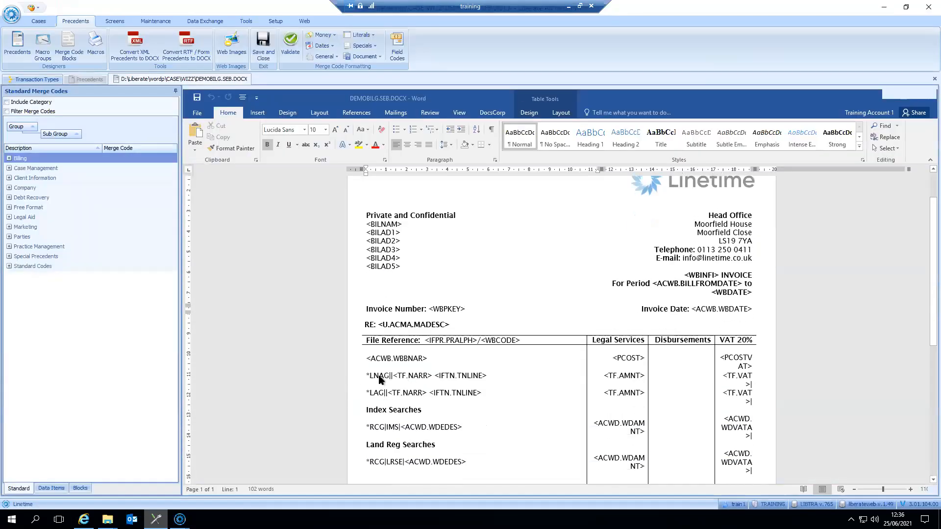
scroll(392, 395, down, 1)
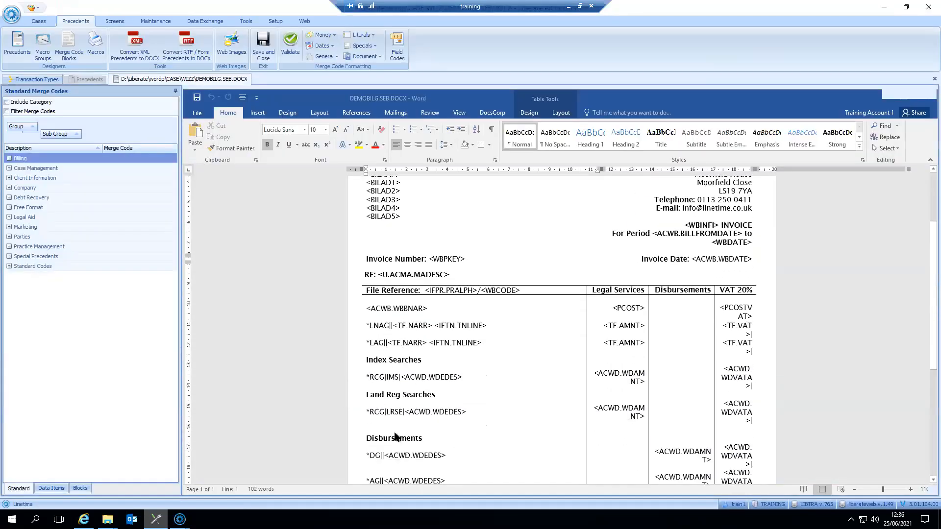
scroll(396, 436, down, 2)
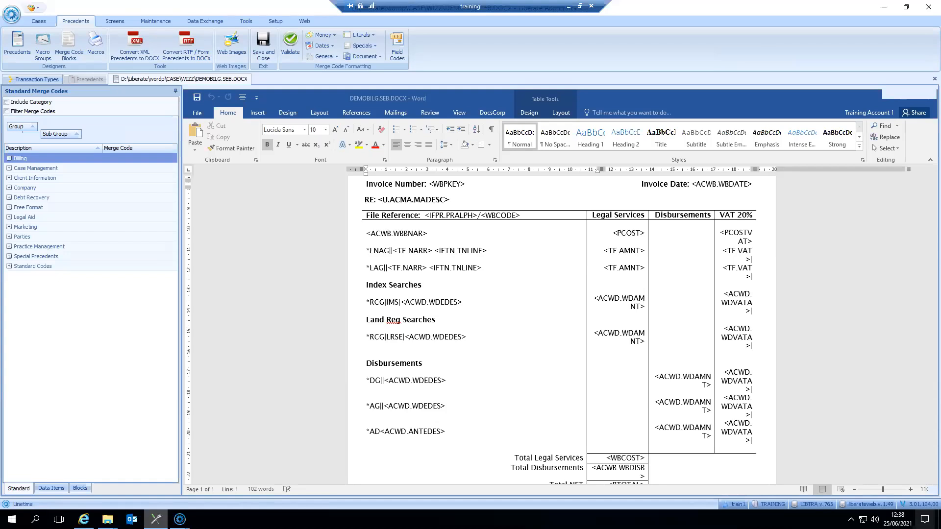
Turn on filtering for the standard merge codes, without categories, and search their descriptions for "rechar"
click(9, 112)
click(6, 103)
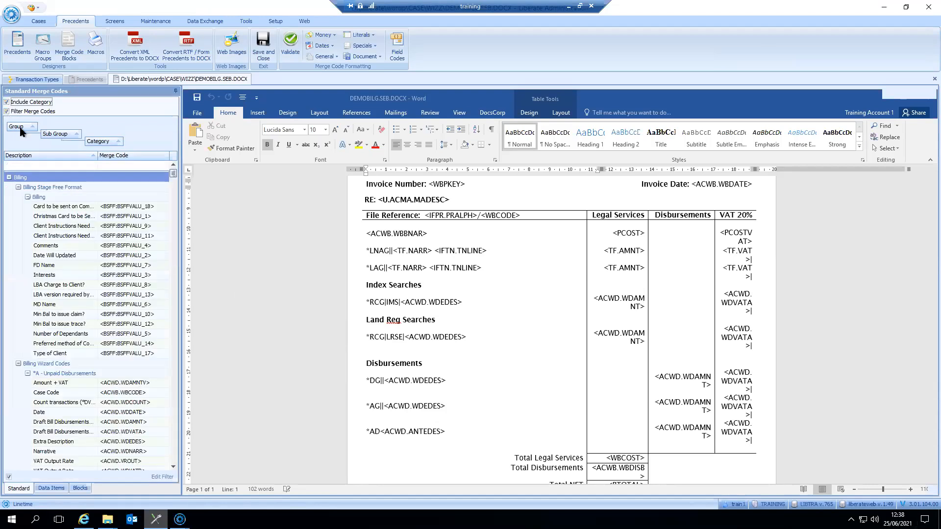
click(6, 102)
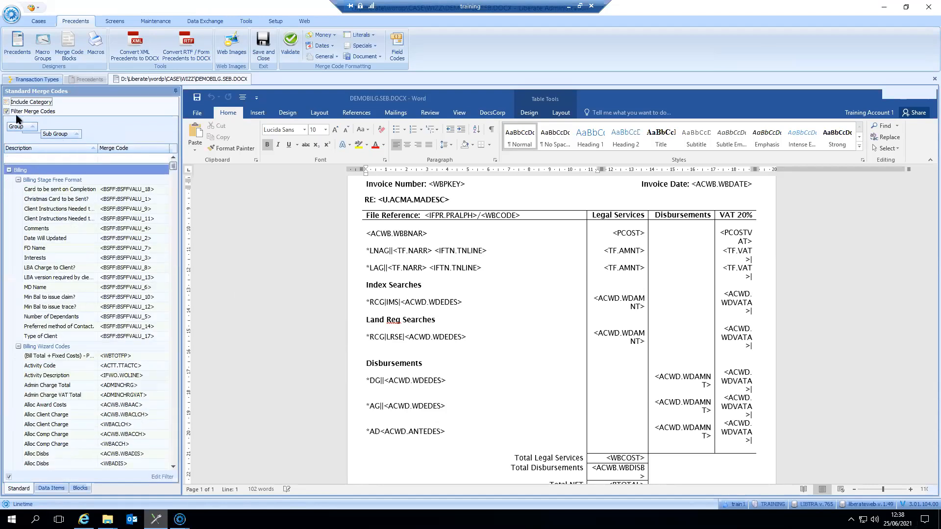
click(36, 158)
text(rech)
key(BackSpace)
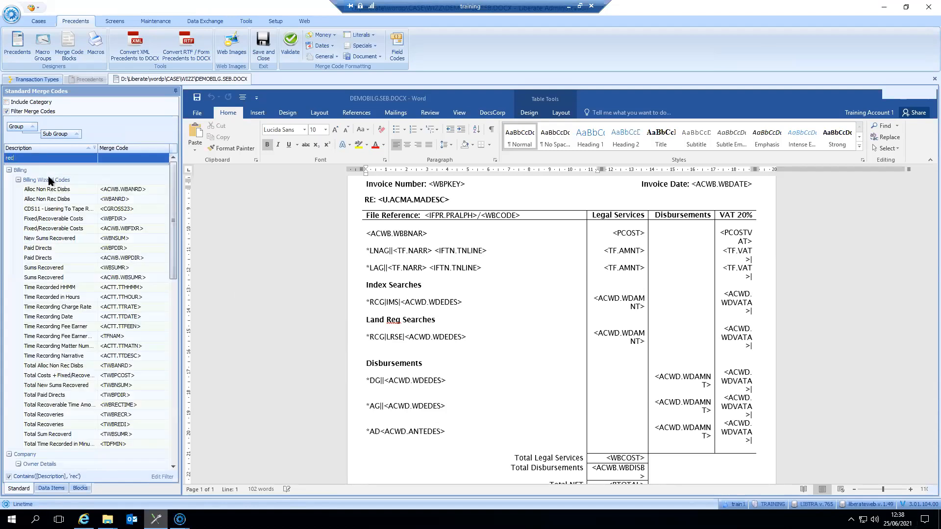
key(BackSpace)
key(BackSpace)
key(BackSpace)
text(rechar)
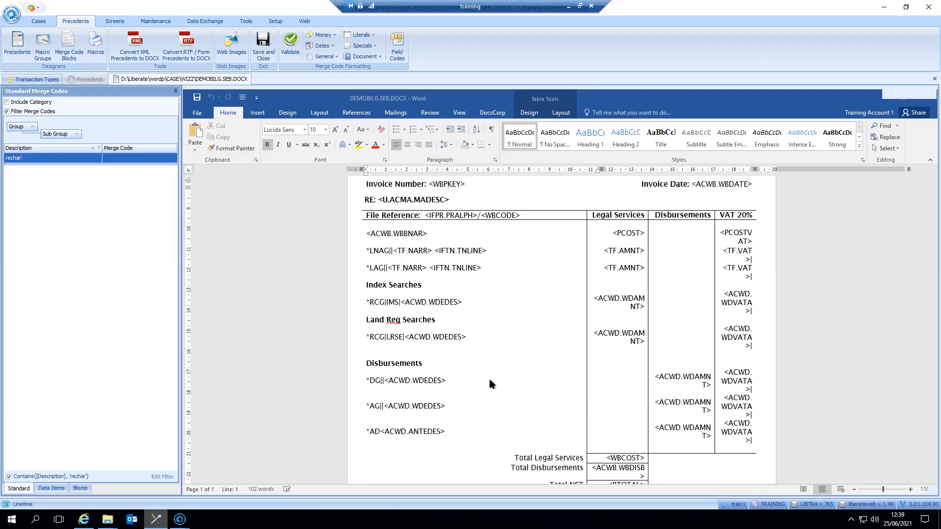
click(490, 339)
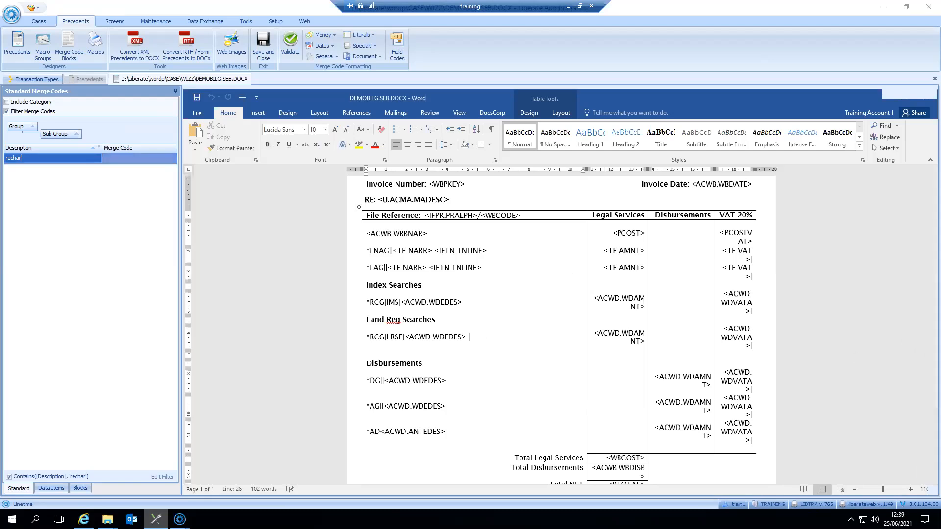